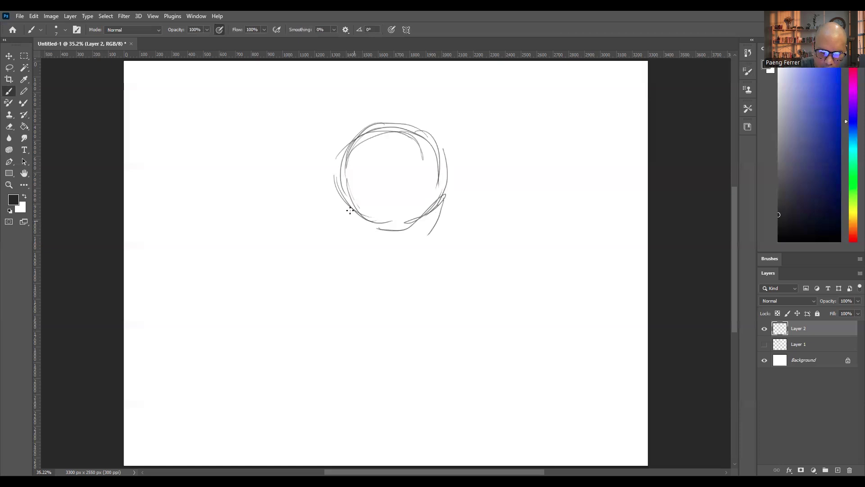
# - Sketch the bear's cheeks below the head circle, with dashed face seams, a protruding muzzle and two oval eyes
pyautogui.moveTo(443, 201); pyautogui.dragTo(406, 241)
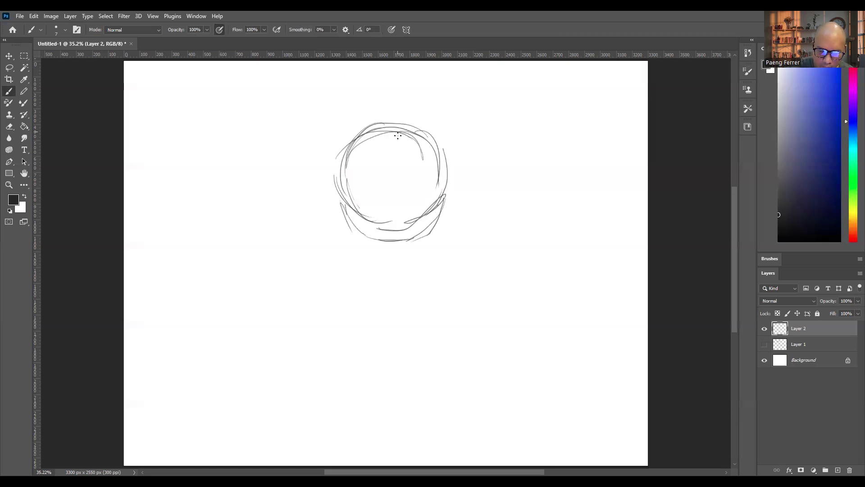
pyautogui.moveTo(418, 161); pyautogui.dragTo(414, 219)
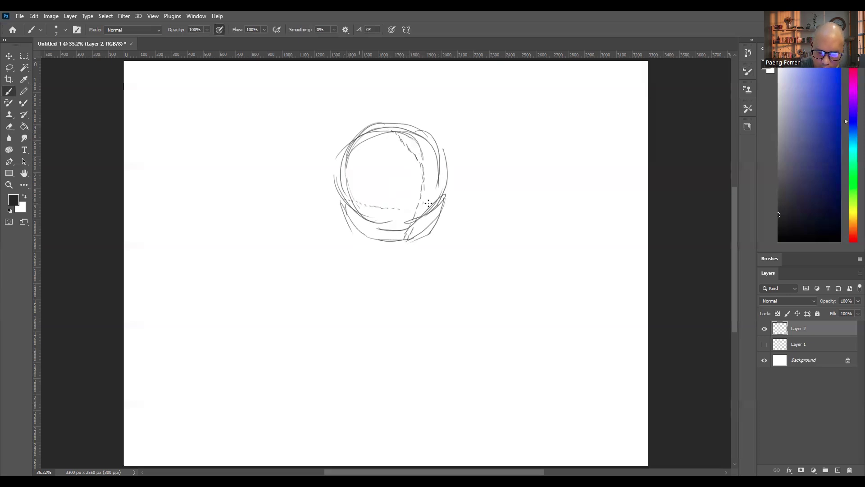
pyautogui.moveTo(413, 210)
pyautogui.mouseDown()
pyautogui.moveTo(405, 235)
pyautogui.moveTo(431, 218)
pyautogui.moveTo(408, 227)
pyautogui.moveTo(440, 239)
pyautogui.mouseUp()
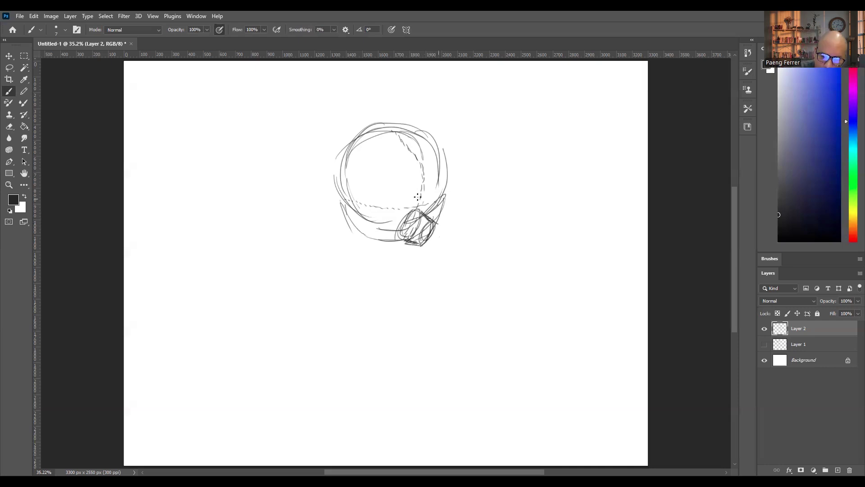
pyautogui.moveTo(429, 205)
pyautogui.mouseDown()
pyautogui.moveTo(382, 207)
pyautogui.moveTo(383, 225)
pyautogui.mouseUp()
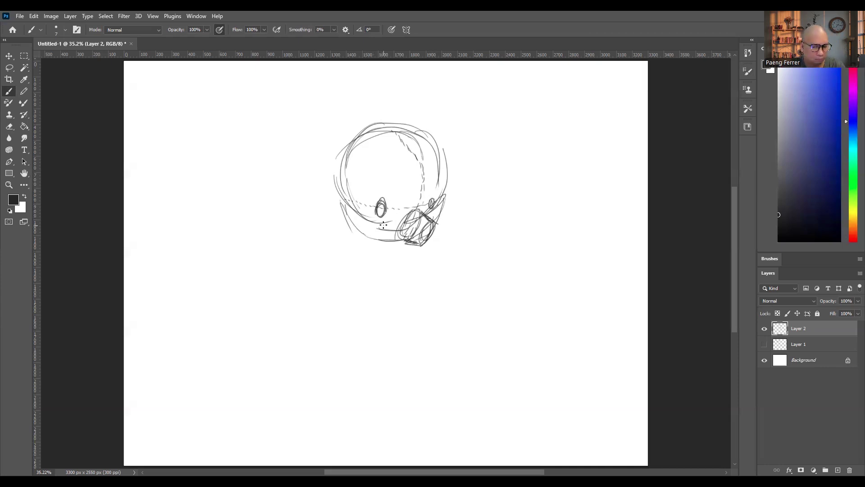
# - Darken the tip of the muzzle and draw a small detailed nose on it
pyautogui.hotkey('ctrl', '1')
pyautogui.moveTo(733, 294); pyautogui.dragTo(732, 266)
pyautogui.moveTo(506, 274); pyautogui.dragTo(483, 337)
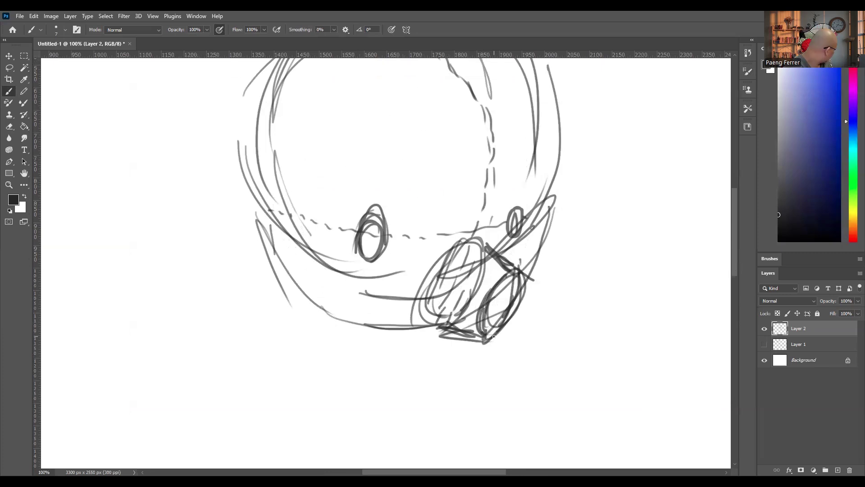
pyautogui.moveTo(501, 288)
pyautogui.mouseDown()
pyautogui.moveTo(516, 296)
pyautogui.moveTo(512, 275)
pyautogui.moveTo(493, 322)
pyautogui.moveTo(507, 306)
pyautogui.moveTo(486, 310)
pyautogui.moveTo(515, 308)
pyautogui.moveTo(476, 308)
pyautogui.mouseUp()
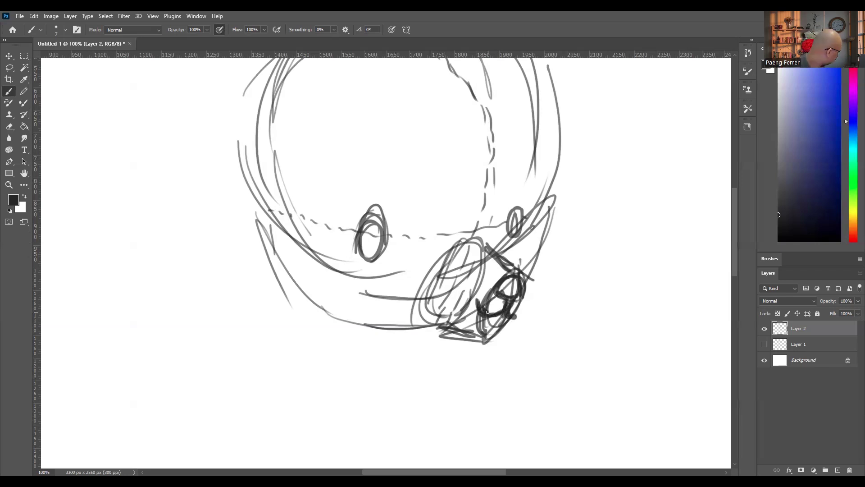
pyautogui.press('[')
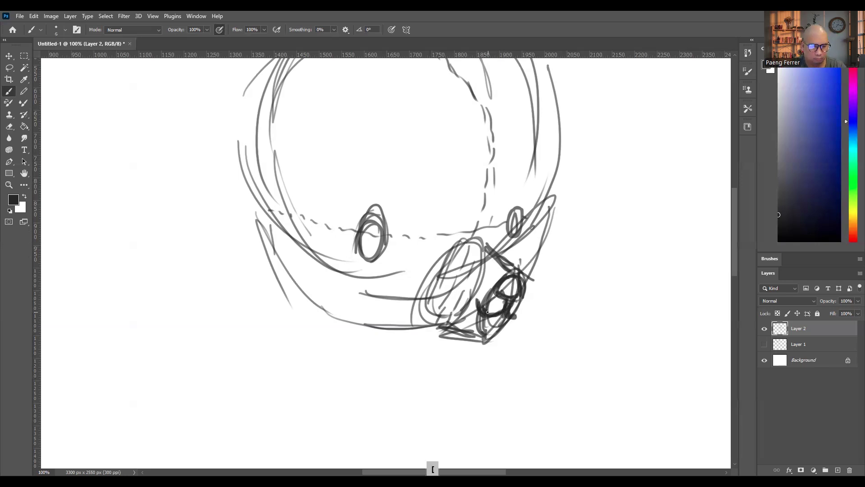
pyautogui.press(']')
# - Sketch the rounded body beneath the head, with a curved back, chest and bulging belly
pyautogui.hotkey('ctrl', '0')
pyautogui.moveTo(356, 224); pyautogui.dragTo(305, 296)
pyautogui.moveTo(424, 246)
pyautogui.mouseDown()
pyautogui.moveTo(408, 293)
pyautogui.moveTo(432, 318)
pyautogui.mouseUp()
pyautogui.moveTo(306, 299); pyautogui.dragTo(352, 353)
pyautogui.moveTo(432, 320); pyautogui.dragTo(405, 352)
pyautogui.moveTo(348, 232); pyautogui.dragTo(374, 364)
pyautogui.moveTo(426, 293); pyautogui.dragTo(378, 356)
pyautogui.moveTo(429, 308); pyautogui.dragTo(410, 348)
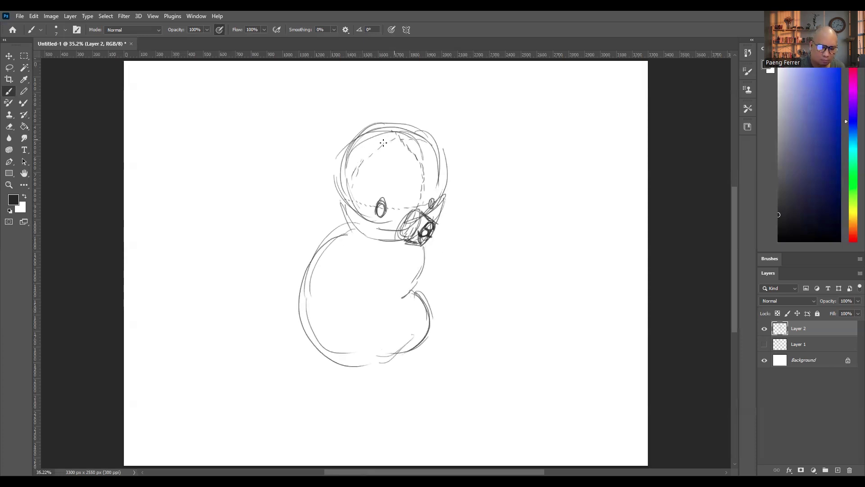
# - Sketch two rounded ears with inner ear shapes close against the upper sides of the head
pyautogui.moveTo(374, 131)
pyautogui.mouseDown()
pyautogui.moveTo(352, 135)
pyautogui.moveTo(361, 165)
pyautogui.mouseUp()
pyautogui.moveTo(356, 118)
pyautogui.mouseDown()
pyautogui.moveTo(383, 136)
pyautogui.moveTo(373, 147)
pyautogui.moveTo(345, 141)
pyautogui.moveTo(345, 161)
pyautogui.moveTo(344, 141)
pyautogui.mouseUp()
pyautogui.moveTo(418, 135)
pyautogui.mouseDown()
pyautogui.moveTo(445, 145)
pyautogui.moveTo(437, 118)
pyautogui.moveTo(441, 148)
pyautogui.mouseUp()
pyautogui.moveTo(345, 132)
pyautogui.mouseDown()
pyautogui.moveTo(349, 159)
pyautogui.moveTo(383, 135)
pyautogui.mouseUp()
pyautogui.moveTo(353, 140)
pyautogui.mouseDown()
pyautogui.moveTo(337, 170)
pyautogui.moveTo(356, 181)
pyautogui.mouseUp()
pyautogui.moveTo(421, 116)
pyautogui.mouseDown()
pyautogui.moveTo(406, 140)
pyautogui.moveTo(425, 132)
pyautogui.moveTo(445, 141)
pyautogui.moveTo(422, 149)
pyautogui.mouseUp()
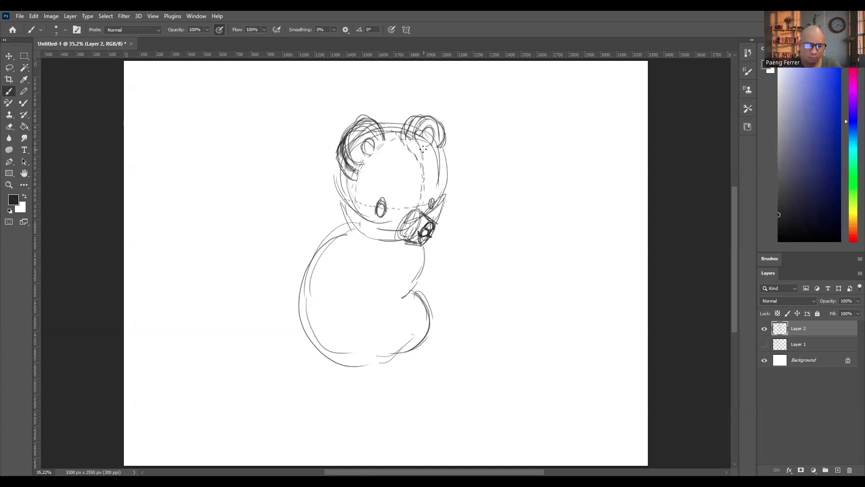
# - Reinforce the contours along both sides of the head, the back and the belly
pyautogui.moveTo(345, 175); pyautogui.dragTo(357, 230)
pyautogui.moveTo(446, 149); pyautogui.dragTo(444, 215)
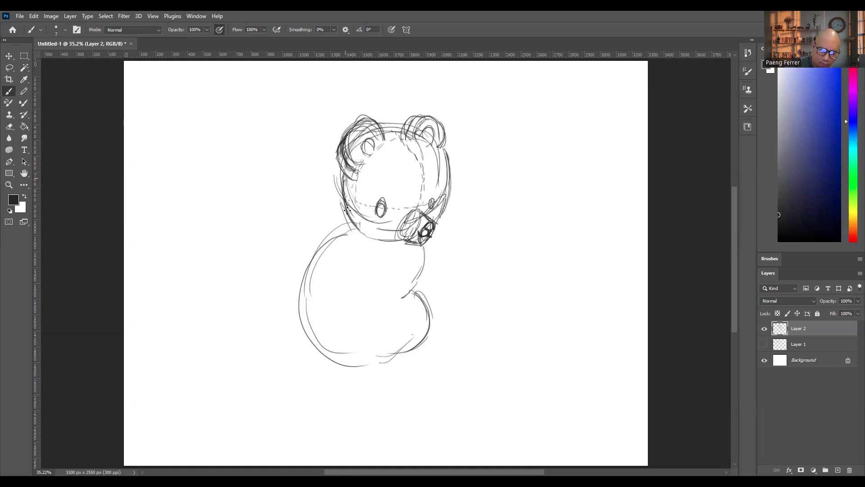
pyautogui.moveTo(346, 209); pyautogui.dragTo(364, 232)
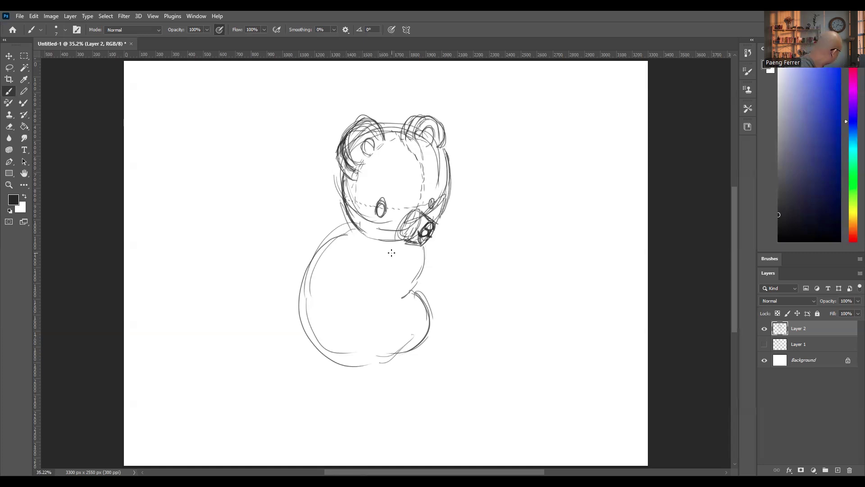
pyautogui.moveTo(352, 224); pyautogui.dragTo(304, 336)
pyautogui.moveTo(424, 250); pyautogui.dragTo(410, 300)
pyautogui.moveTo(413, 287); pyautogui.dragTo(434, 321)
# - Sketch a round front foot below the body and an oval foot on a short leg beside it, both with inner pads
pyautogui.moveTo(360, 370)
pyautogui.mouseDown()
pyautogui.moveTo(415, 349)
pyautogui.moveTo(360, 383)
pyautogui.mouseUp()
pyautogui.moveTo(374, 345); pyautogui.dragTo(347, 369)
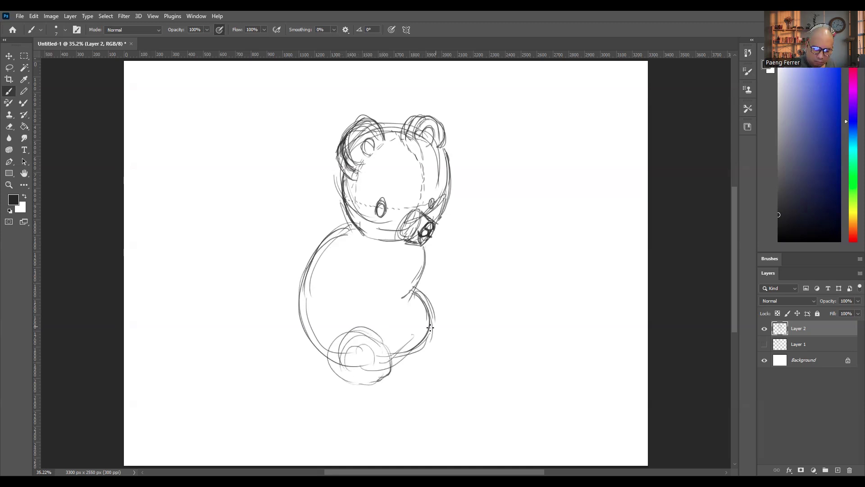
pyautogui.moveTo(445, 334); pyautogui.dragTo(419, 316)
pyautogui.moveTo(441, 346)
pyautogui.mouseDown()
pyautogui.moveTo(418, 351)
pyautogui.moveTo(469, 301)
pyautogui.moveTo(446, 357)
pyautogui.moveTo(419, 349)
pyautogui.mouseUp()
pyautogui.moveTo(473, 301)
pyautogui.mouseDown()
pyautogui.moveTo(454, 362)
pyautogui.moveTo(477, 311)
pyautogui.mouseUp()
pyautogui.moveTo(476, 306); pyautogui.dragTo(423, 314)
pyautogui.moveTo(464, 363); pyautogui.dragTo(423, 350)
pyautogui.moveTo(478, 306); pyautogui.dragTo(444, 336)
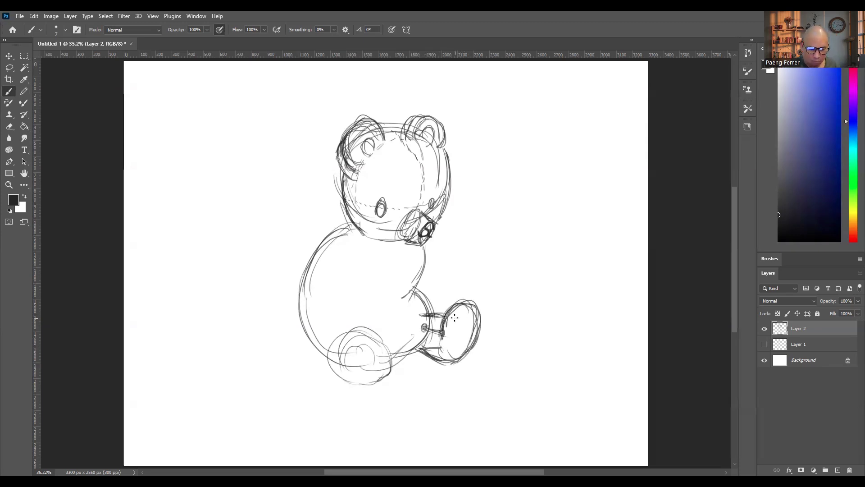
pyautogui.moveTo(337, 370)
pyautogui.mouseDown()
pyautogui.moveTo(374, 333)
pyautogui.moveTo(379, 379)
pyautogui.moveTo(344, 357)
pyautogui.moveTo(365, 370)
pyautogui.moveTo(403, 367)
pyautogui.moveTo(363, 347)
pyautogui.moveTo(359, 374)
pyautogui.mouseUp()
pyautogui.moveTo(464, 313)
pyautogui.mouseDown()
pyautogui.moveTo(451, 345)
pyautogui.moveTo(463, 350)
pyautogui.mouseUp()
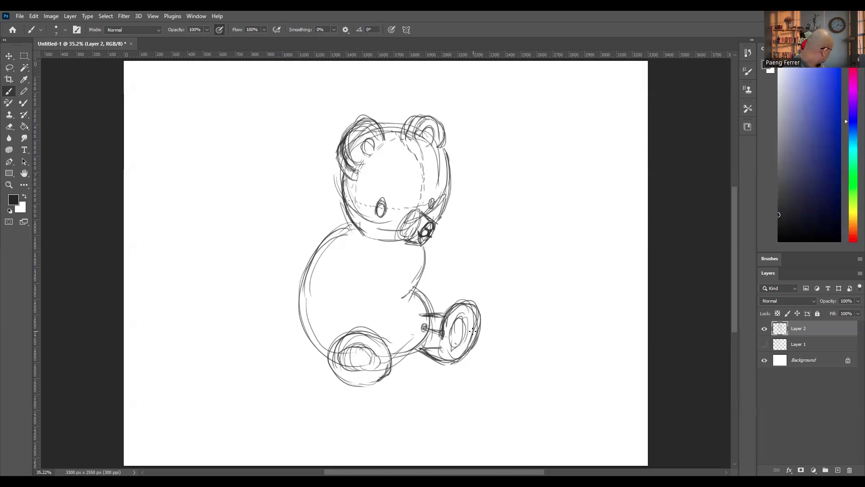
# - Sketch the thick left arm hanging from the shoulder over the side of the body
pyautogui.moveTo(332, 231)
pyautogui.mouseDown()
pyautogui.moveTo(284, 292)
pyautogui.moveTo(286, 315)
pyautogui.mouseUp()
pyautogui.moveTo(293, 277); pyautogui.dragTo(322, 329)
pyautogui.moveTo(355, 251); pyautogui.dragTo(325, 328)
pyautogui.moveTo(348, 228); pyautogui.dragTo(285, 298)
pyautogui.moveTo(288, 270); pyautogui.dragTo(316, 329)
# - Sketch the right arm curving from below the muzzle down to the raised foot
pyautogui.moveTo(436, 243)
pyautogui.mouseDown()
pyautogui.moveTo(453, 271)
pyautogui.moveTo(446, 301)
pyautogui.moveTo(453, 299)
pyautogui.moveTo(431, 312)
pyautogui.mouseUp()
pyautogui.moveTo(417, 280); pyautogui.dragTo(428, 315)
pyautogui.moveTo(434, 315); pyautogui.dragTo(446, 309)
pyautogui.moveTo(437, 247); pyautogui.dragTo(456, 309)
pyautogui.moveTo(420, 302)
pyautogui.mouseDown()
pyautogui.moveTo(427, 313)
pyautogui.moveTo(451, 307)
pyautogui.mouseUp()
pyautogui.moveTo(428, 243); pyautogui.dragTo(451, 283)
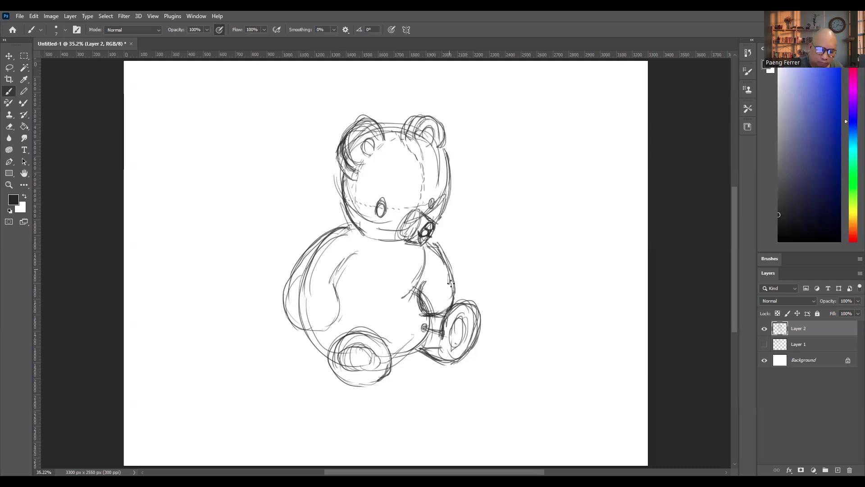
# - Erase the body lines overlapping both arms and the construction lines inside the front foot
pyautogui.press('e')
pyautogui.moveTo(313, 250); pyautogui.dragTo(300, 322)
pyautogui.moveTo(426, 250); pyautogui.dragTo(427, 277)
pyautogui.moveTo(347, 363)
pyautogui.mouseDown()
pyautogui.moveTo(415, 357)
pyautogui.moveTo(350, 379)
pyautogui.mouseUp()
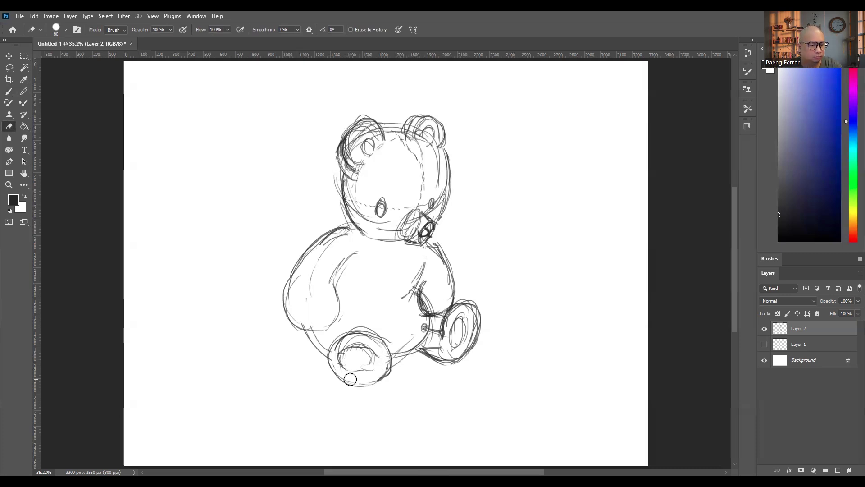
# - Erase both ears and redraw them larger and farther out from the head, with inner ear shapes
pyautogui.press('b')
pyautogui.press('e')
pyautogui.moveTo(342, 129)
pyautogui.mouseDown()
pyautogui.moveTo(347, 144)
pyautogui.moveTo(374, 126)
pyautogui.moveTo(439, 135)
pyautogui.moveTo(383, 126)
pyautogui.moveTo(369, 133)
pyautogui.moveTo(343, 187)
pyautogui.mouseUp()
pyautogui.press('b')
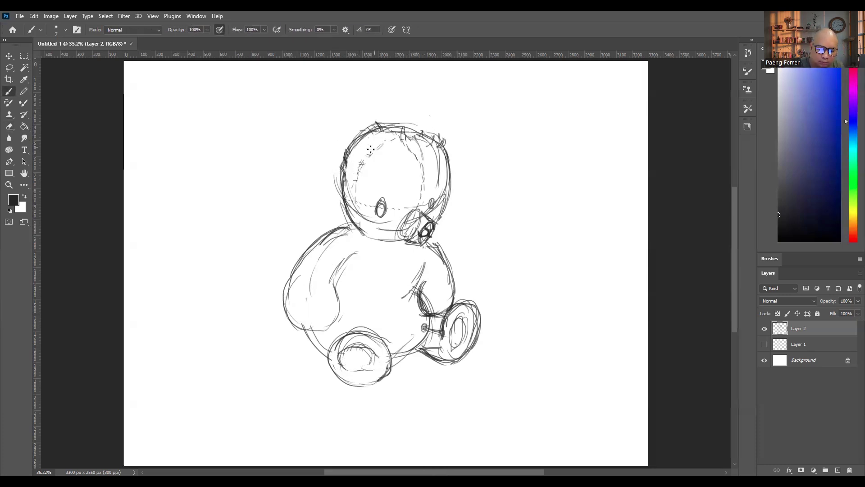
pyautogui.moveTo(332, 154)
pyautogui.mouseDown()
pyautogui.moveTo(336, 99)
pyautogui.moveTo(455, 158)
pyautogui.moveTo(435, 115)
pyautogui.moveTo(450, 135)
pyautogui.mouseUp()
pyautogui.moveTo(374, 119); pyautogui.dragTo(335, 144)
pyautogui.moveTo(344, 112); pyautogui.dragTo(374, 123)
pyautogui.moveTo(444, 124); pyautogui.dragTo(430, 140)
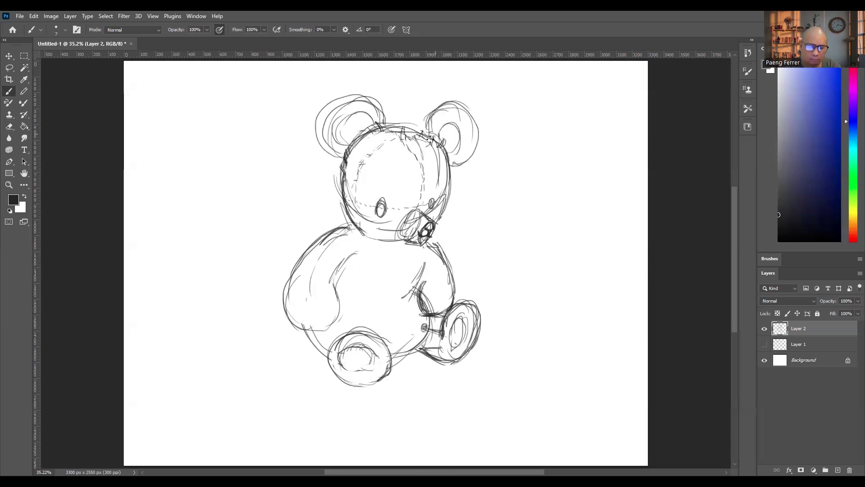
# - Reinforce the head's dashed seam and redraw the left ear smaller and closer to the head
pyautogui.moveTo(360, 152)
pyautogui.mouseDown()
pyautogui.moveTo(401, 139)
pyautogui.moveTo(349, 203)
pyautogui.moveTo(359, 226)
pyautogui.mouseUp()
pyautogui.moveTo(384, 145); pyautogui.dragTo(392, 140)
pyautogui.press('e')
pyautogui.moveTo(382, 108)
pyautogui.mouseDown()
pyautogui.moveTo(325, 145)
pyautogui.moveTo(385, 121)
pyautogui.mouseUp()
pyautogui.press('b')
pyautogui.moveTo(336, 149)
pyautogui.mouseDown()
pyautogui.moveTo(363, 117)
pyautogui.moveTo(343, 155)
pyautogui.mouseUp()
pyautogui.moveTo(376, 124)
pyautogui.mouseDown()
pyautogui.moveTo(352, 149)
pyautogui.moveTo(347, 173)
pyautogui.moveTo(363, 133)
pyautogui.moveTo(379, 134)
pyautogui.mouseUp()
pyautogui.press('e')
pyautogui.press('b')
pyautogui.moveTo(435, 110)
pyautogui.mouseDown()
pyautogui.moveTo(471, 131)
pyautogui.moveTo(451, 162)
pyautogui.moveTo(421, 135)
pyautogui.mouseUp()
pyautogui.moveTo(354, 154); pyautogui.dragTo(345, 157)
pyautogui.moveTo(338, 124)
pyautogui.mouseDown()
pyautogui.moveTo(332, 146)
pyautogui.moveTo(341, 162)
pyautogui.moveTo(372, 175)
pyautogui.mouseUp()
# - Erase the right ear's outer contour and redraw the ear smaller with a new inner shape
pyautogui.press('e')
pyautogui.moveTo(444, 101)
pyautogui.mouseDown()
pyautogui.moveTo(480, 144)
pyautogui.moveTo(473, 130)
pyautogui.moveTo(451, 160)
pyautogui.mouseUp()
pyautogui.press('b')
pyautogui.moveTo(455, 125); pyautogui.dragTo(428, 131)
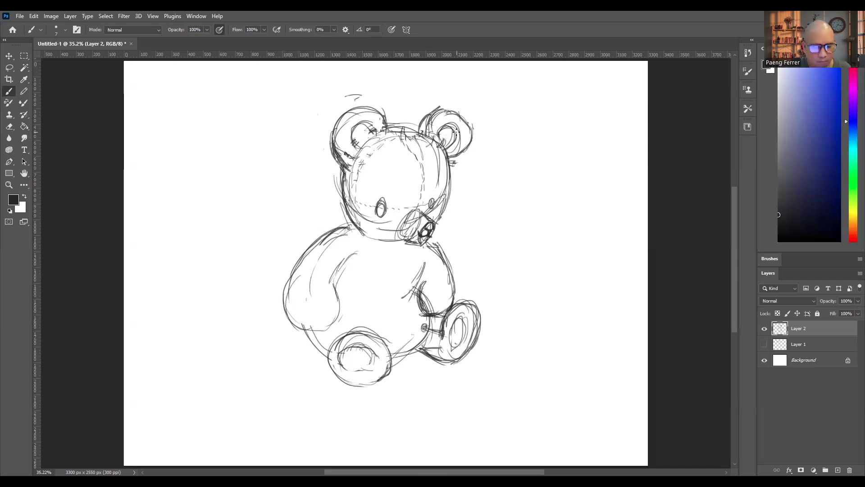
pyautogui.moveTo(457, 137)
pyautogui.mouseDown()
pyautogui.moveTo(463, 116)
pyautogui.moveTo(430, 119)
pyautogui.moveTo(428, 131)
pyautogui.moveTo(453, 151)
pyautogui.moveTo(444, 133)
pyautogui.moveTo(455, 129)
pyautogui.moveTo(447, 157)
pyautogui.mouseUp()
pyautogui.press('e')
pyautogui.press('b')
pyautogui.moveTo(430, 128)
pyautogui.mouseDown()
pyautogui.moveTo(427, 138)
pyautogui.moveTo(444, 111)
pyautogui.mouseUp()
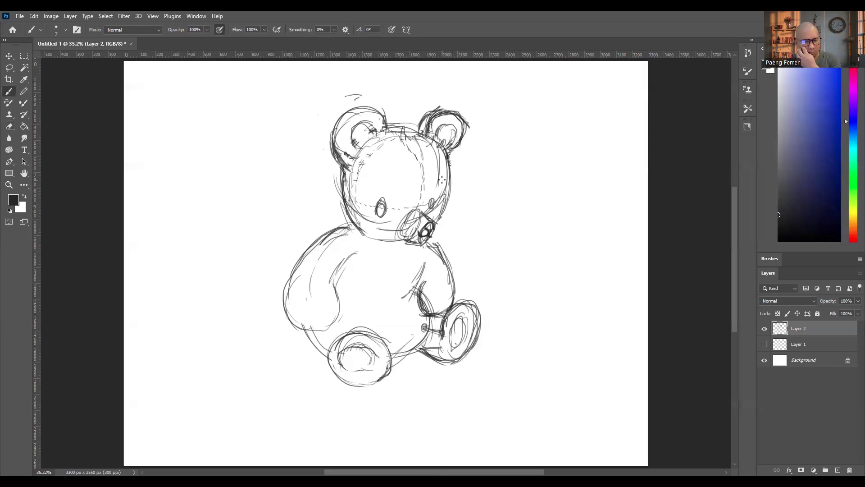
# - Flip the drawing horizontally
pyautogui.press('e')
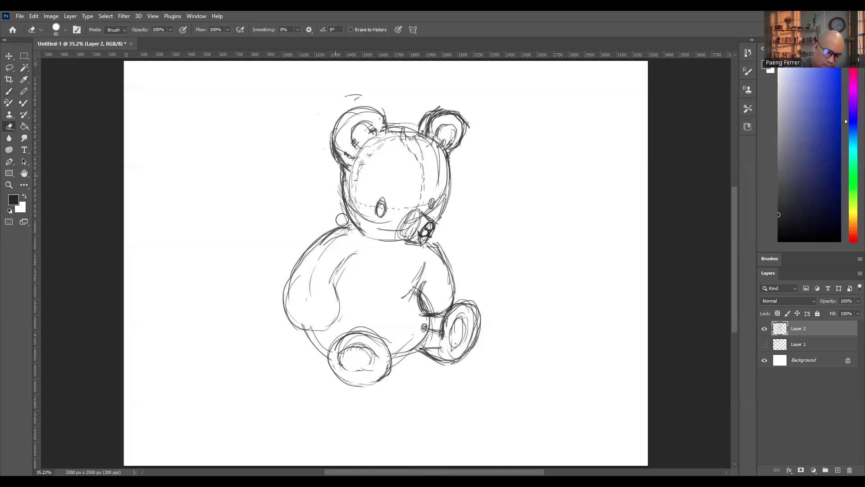
pyautogui.hotkey('ctrl', 'shift', 'h')
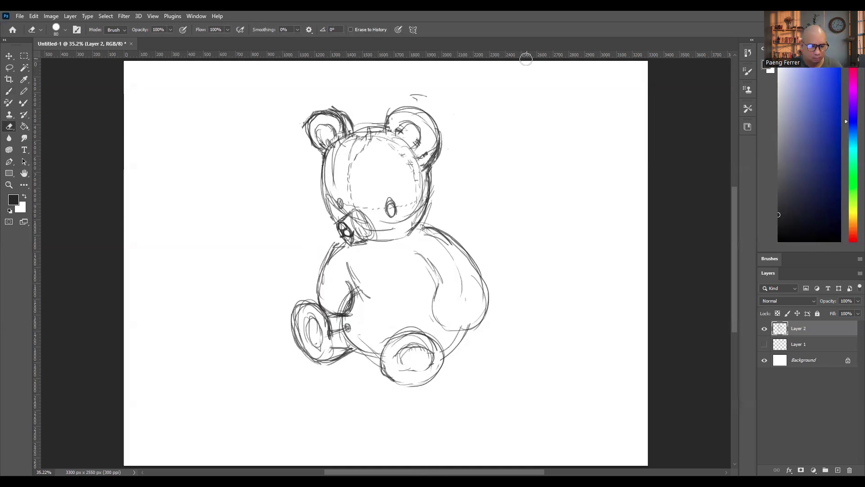
# - Trim the outer edge of the larger ear and redraw the smaller ear narrower with a darker inner shape
pyautogui.hotkey('ctrl', '1')
pyautogui.hotkey('ctrl', '-')
pyautogui.moveTo(734, 284); pyautogui.dragTo(735, 249)
pyautogui.press('e')
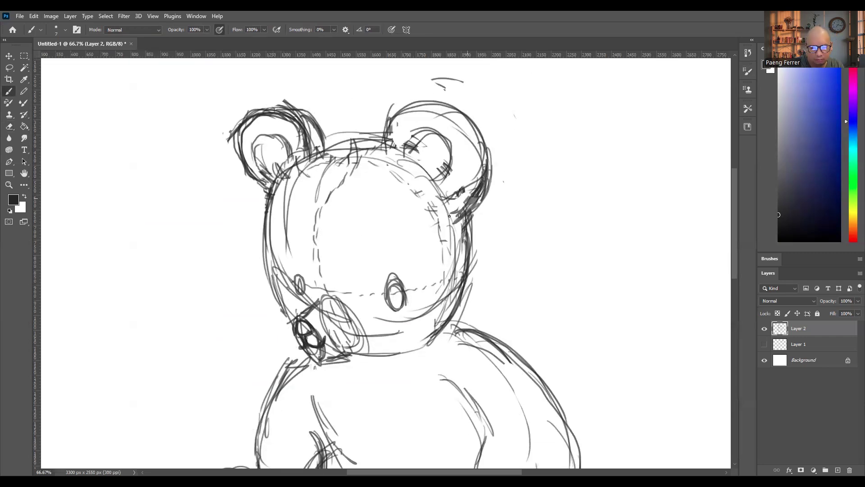
pyautogui.moveTo(491, 176)
pyautogui.mouseDown()
pyautogui.moveTo(492, 209)
pyautogui.moveTo(472, 242)
pyautogui.mouseUp()
pyautogui.press('b')
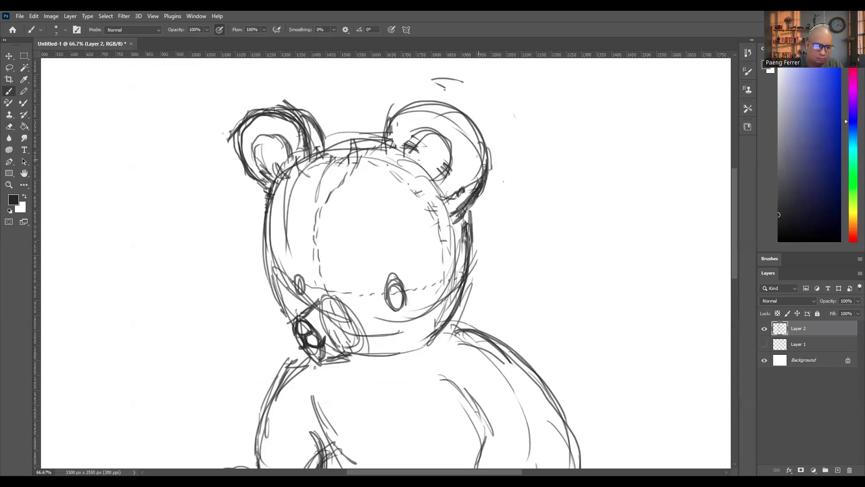
pyautogui.moveTo(249, 133)
pyautogui.mouseDown()
pyautogui.moveTo(266, 178)
pyautogui.moveTo(257, 167)
pyautogui.moveTo(274, 134)
pyautogui.moveTo(288, 158)
pyautogui.moveTo(228, 129)
pyautogui.moveTo(252, 181)
pyautogui.mouseUp()
pyautogui.press('e')
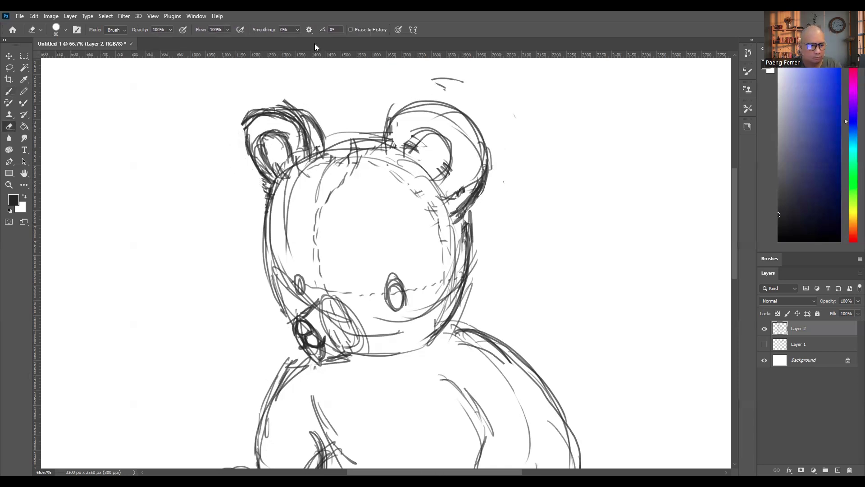
# - Darken the top and sides of the head's outline and clean up the stray lines beside the muzzle
pyautogui.press('b')
pyautogui.moveTo(328, 156)
pyautogui.mouseDown()
pyautogui.moveTo(329, 147)
pyautogui.moveTo(378, 140)
pyautogui.mouseUp()
pyautogui.moveTo(472, 208)
pyautogui.mouseDown()
pyautogui.moveTo(470, 265)
pyautogui.moveTo(450, 326)
pyautogui.mouseUp()
pyautogui.moveTo(734, 209); pyautogui.dragTo(732, 221)
pyautogui.moveTo(270, 156)
pyautogui.mouseDown()
pyautogui.moveTo(295, 269)
pyautogui.moveTo(293, 261)
pyautogui.mouseUp()
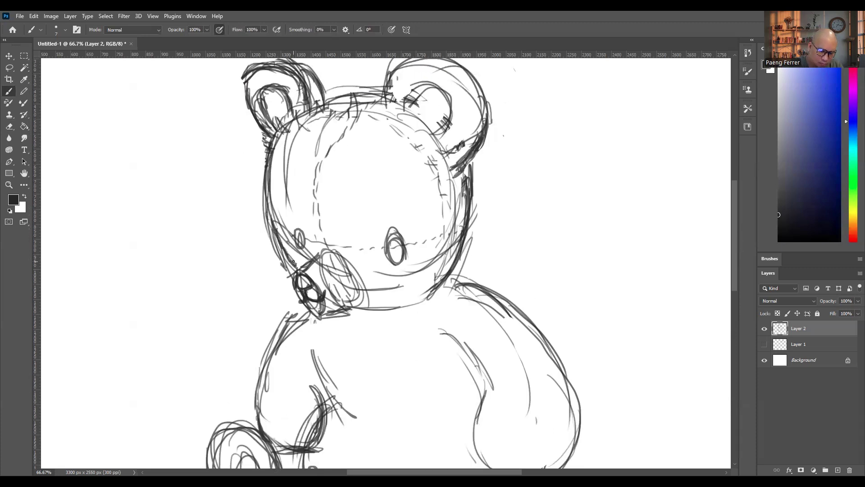
pyautogui.press('e')
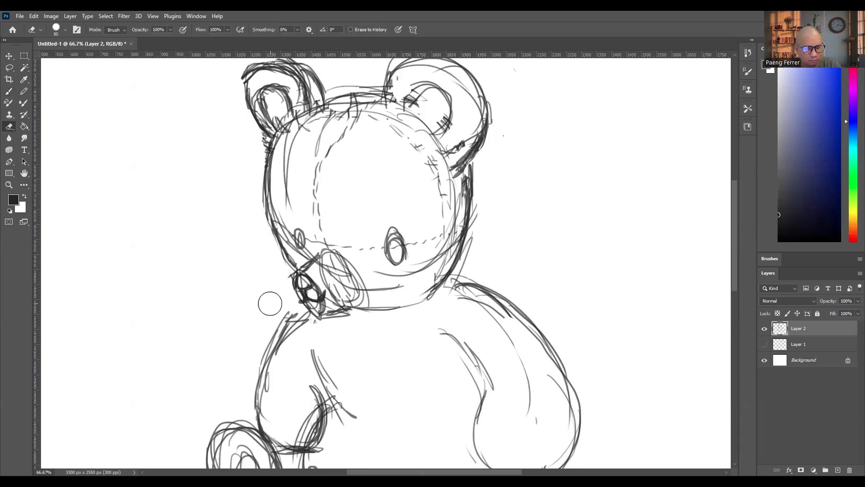
pyautogui.press('b')
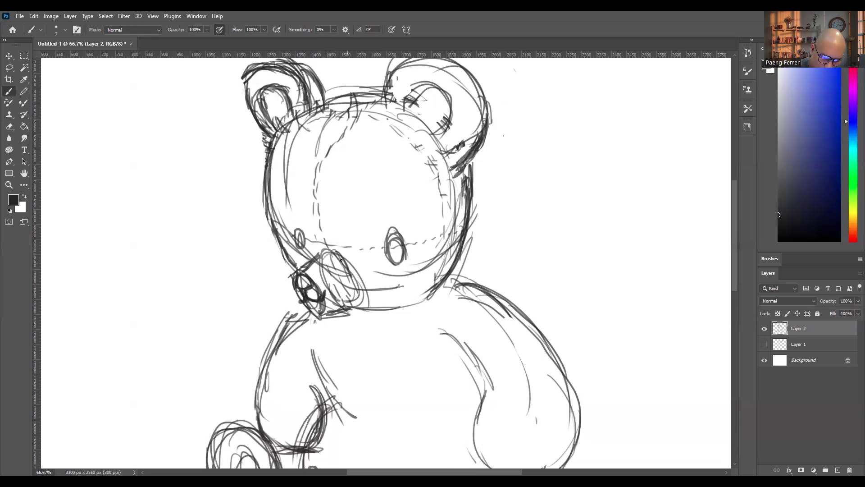
# - Redraw the nose as a clean dark oval on the muzzle tip and add its inner details
pyautogui.moveTo(303, 273)
pyautogui.mouseDown()
pyautogui.moveTo(316, 310)
pyautogui.moveTo(306, 277)
pyautogui.moveTo(327, 297)
pyautogui.moveTo(309, 273)
pyautogui.moveTo(311, 292)
pyautogui.moveTo(333, 313)
pyautogui.moveTo(305, 273)
pyautogui.mouseUp()
pyautogui.press('e')
pyautogui.press('b')
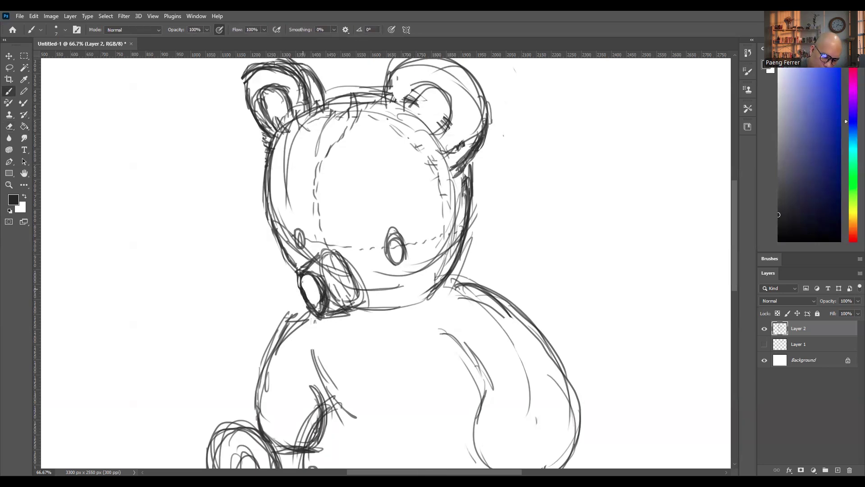
pyautogui.moveTo(303, 283)
pyautogui.mouseDown()
pyautogui.moveTo(308, 294)
pyautogui.moveTo(315, 276)
pyautogui.moveTo(302, 282)
pyautogui.moveTo(312, 300)
pyautogui.mouseUp()
pyautogui.press('e')
pyautogui.press('b')
# - Draw a light seam curving down the chest and belly, and darken the front foot's outline and pad
pyautogui.scroll(-3, 735, 269)
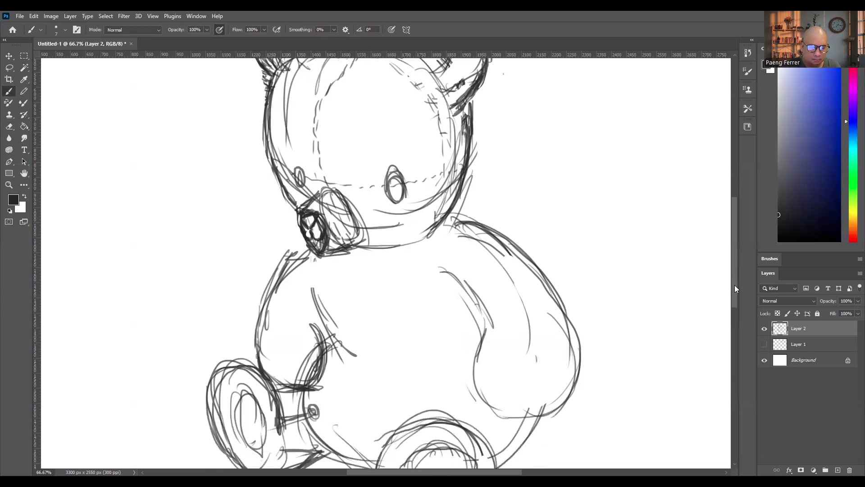
pyautogui.hotkey('ctrl', '0')
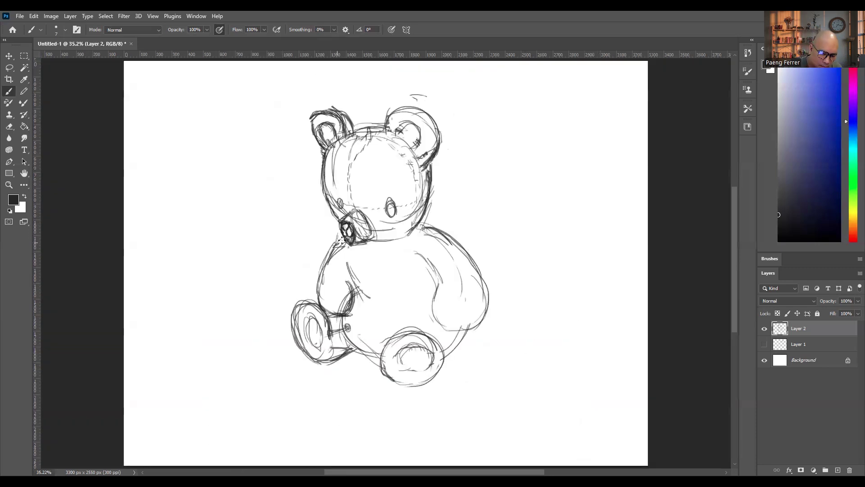
pyautogui.moveTo(368, 247); pyautogui.dragTo(383, 283)
pyautogui.moveTo(383, 292); pyautogui.dragTo(368, 336)
pyautogui.moveTo(462, 331)
pyautogui.mouseDown()
pyautogui.moveTo(440, 360)
pyautogui.moveTo(447, 353)
pyautogui.moveTo(419, 334)
pyautogui.moveTo(428, 329)
pyautogui.moveTo(443, 346)
pyautogui.moveTo(408, 385)
pyautogui.moveTo(399, 356)
pyautogui.moveTo(430, 356)
pyautogui.mouseUp()
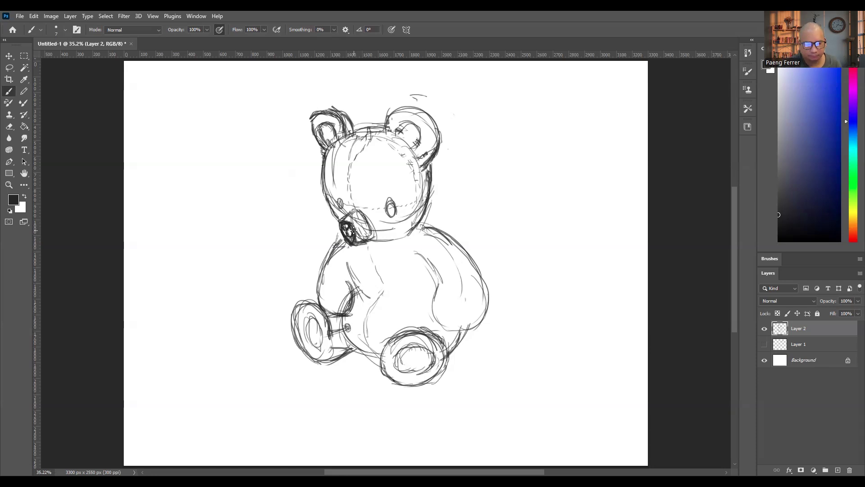
pyautogui.press('e')
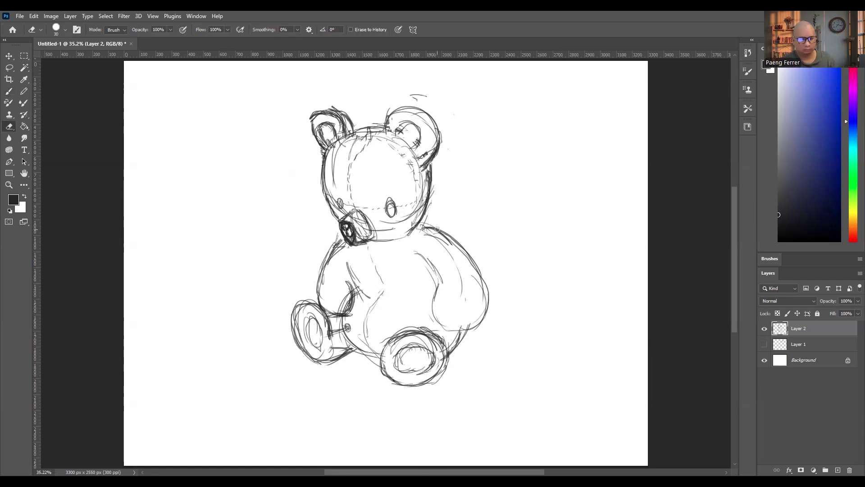
pyautogui.press('e')
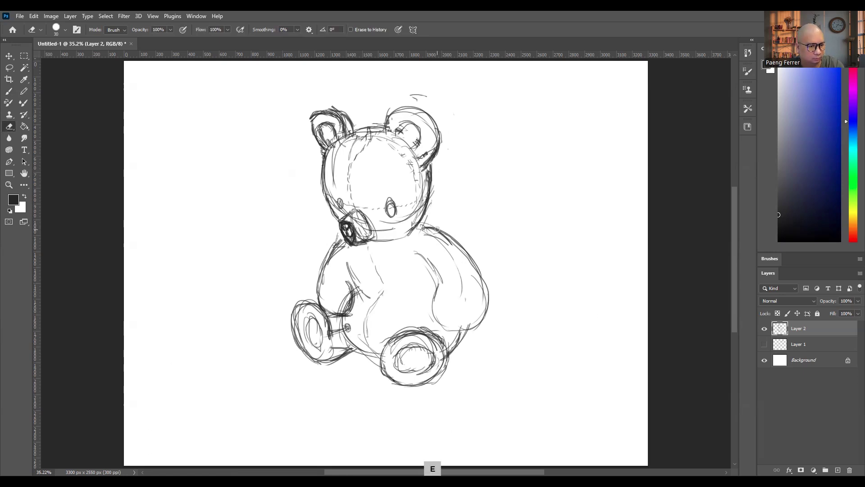
pyautogui.press('b')
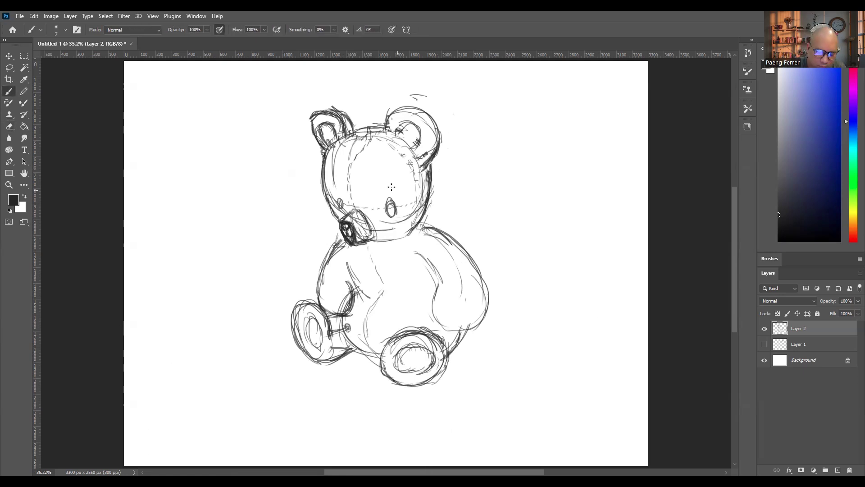
# - Darken both pupils, redraw the eyes with larger outlines, highlights and lashes, and draw a small arched eyebrow above each eye
pyautogui.moveTo(342, 201); pyautogui.dragTo(341, 205)
pyautogui.moveTo(390, 203); pyautogui.dragTo(390, 211)
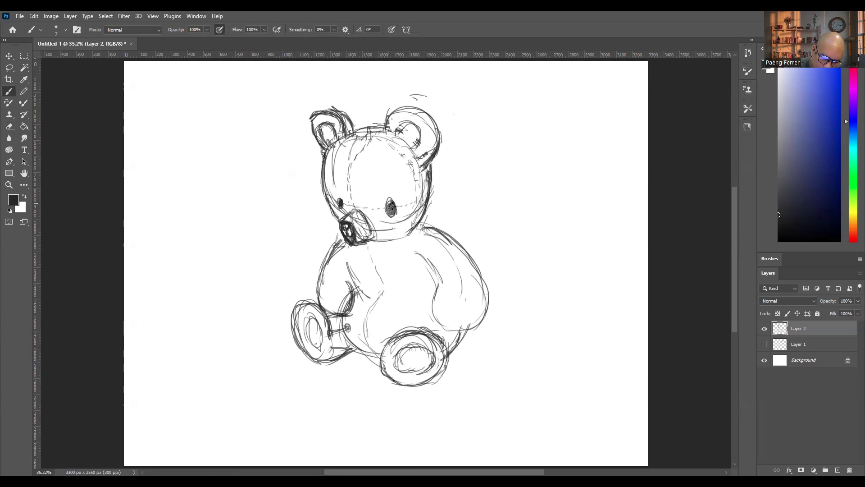
pyautogui.moveTo(337, 197)
pyautogui.mouseDown()
pyautogui.moveTo(334, 208)
pyautogui.moveTo(345, 211)
pyautogui.moveTo(399, 191)
pyautogui.moveTo(392, 216)
pyautogui.mouseUp()
pyautogui.moveTo(339, 194)
pyautogui.mouseDown()
pyautogui.moveTo(347, 205)
pyautogui.moveTo(393, 208)
pyautogui.moveTo(342, 202)
pyautogui.mouseUp()
pyautogui.press('e')
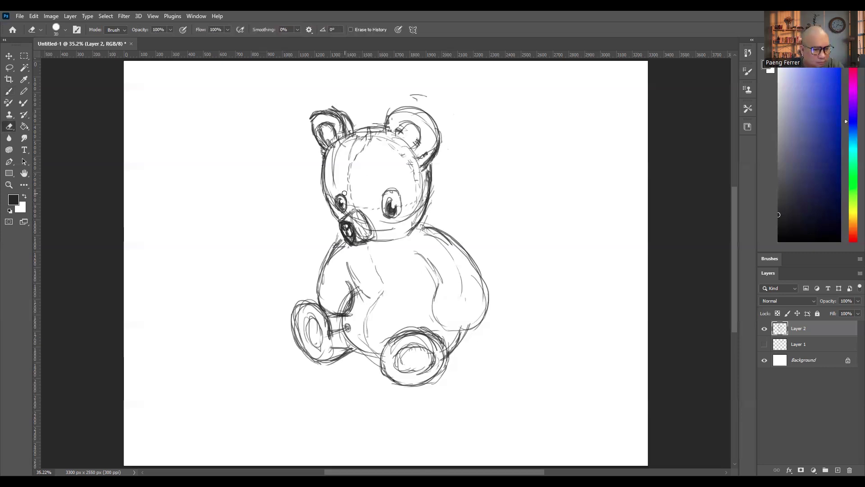
pyautogui.press('b')
pyautogui.moveTo(390, 188)
pyautogui.mouseDown()
pyautogui.moveTo(416, 174)
pyautogui.moveTo(397, 190)
pyautogui.moveTo(411, 179)
pyautogui.moveTo(391, 173)
pyautogui.mouseUp()
pyautogui.moveTo(334, 174); pyautogui.dragTo(341, 173)
# - Flip the drawing horizontally and sketch a large round ball outline on the ground beside the bear
pyautogui.hotkey('ctrl', 'shift', 'h')
pyautogui.moveTo(523, 342)
pyautogui.mouseDown()
pyautogui.moveTo(581, 327)
pyautogui.moveTo(543, 404)
pyautogui.mouseUp()
pyautogui.moveTo(580, 320); pyautogui.dragTo(592, 401)
pyautogui.moveTo(535, 406); pyautogui.dragTo(555, 408)
pyautogui.moveTo(601, 344); pyautogui.dragTo(579, 404)
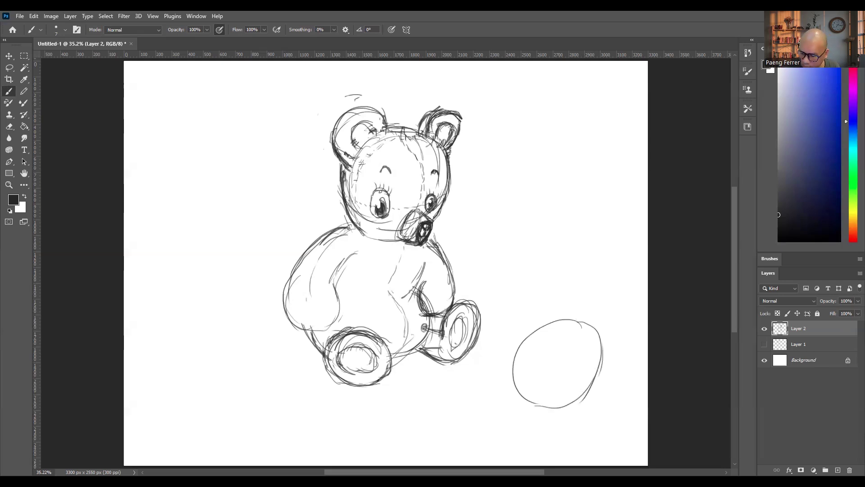
# - Add a new layer above the sketch, fade Layer 2 to 29% opacity, and make Layer 3 active
pyautogui.hotkey('ctrl', 'shift', 'alt', 'n')
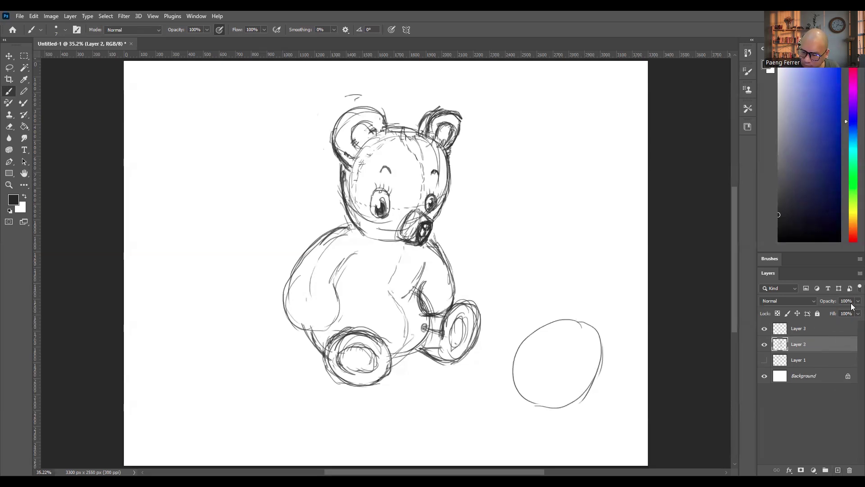
pyautogui.click(858, 313)
pyautogui.click(804, 330)
# - Trace the ball on Layer 3 with broken, furry strokes and a few tufts, and compare it with Layer 2 hidden
pyautogui.moveTo(525, 339)
pyautogui.mouseDown()
pyautogui.moveTo(515, 374)
pyautogui.moveTo(528, 402)
pyautogui.moveTo(583, 396)
pyautogui.moveTo(601, 353)
pyautogui.moveTo(596, 323)
pyautogui.mouseUp()
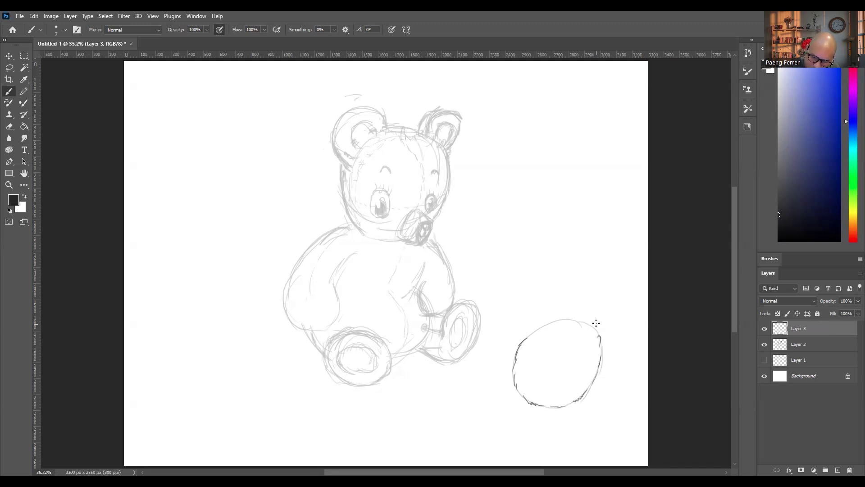
pyautogui.moveTo(540, 332)
pyautogui.mouseDown()
pyautogui.moveTo(571, 322)
pyautogui.moveTo(600, 334)
pyautogui.mouseUp()
pyautogui.click(764, 343)
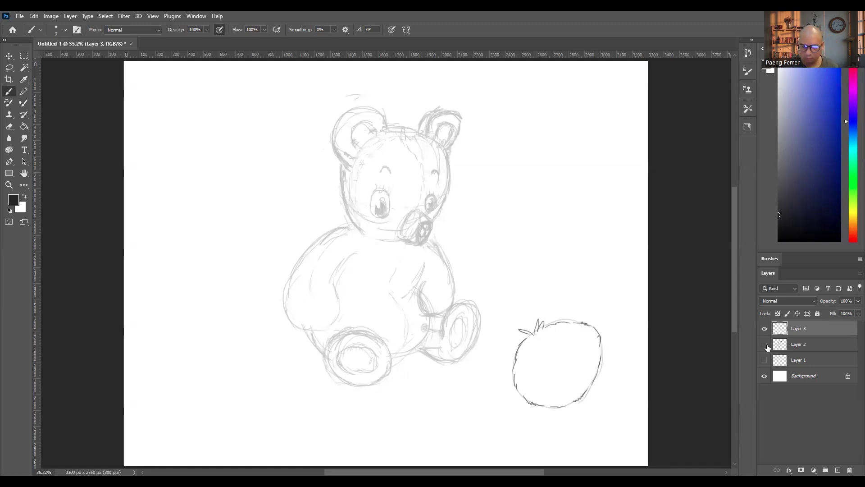
pyautogui.click(764, 344)
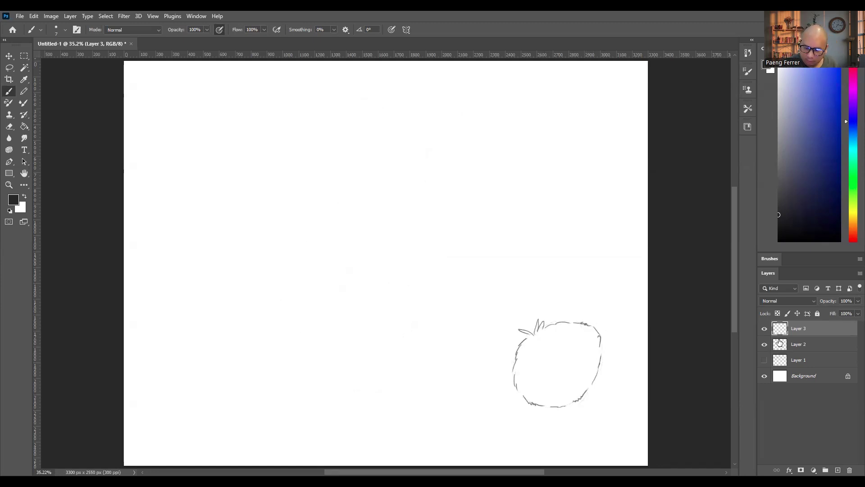
# - Raise Layer 2's opacity to about 36% and make Layer 3 active
pyautogui.click(829, 345)
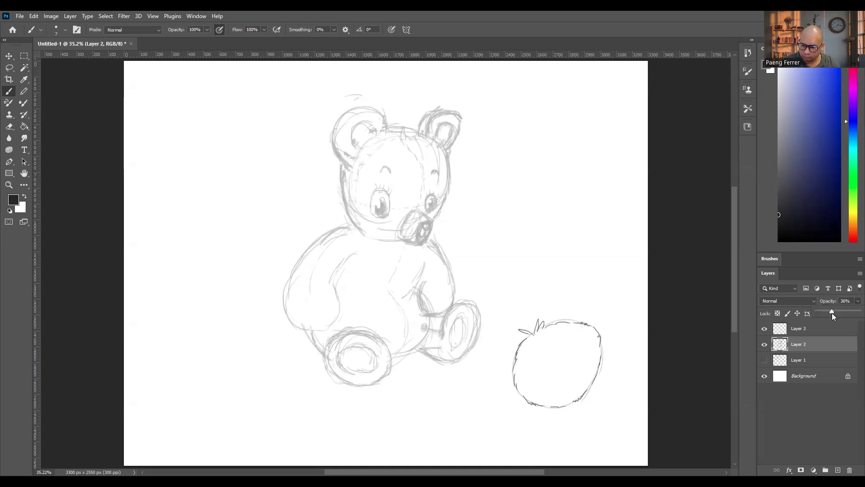
pyautogui.click(826, 329)
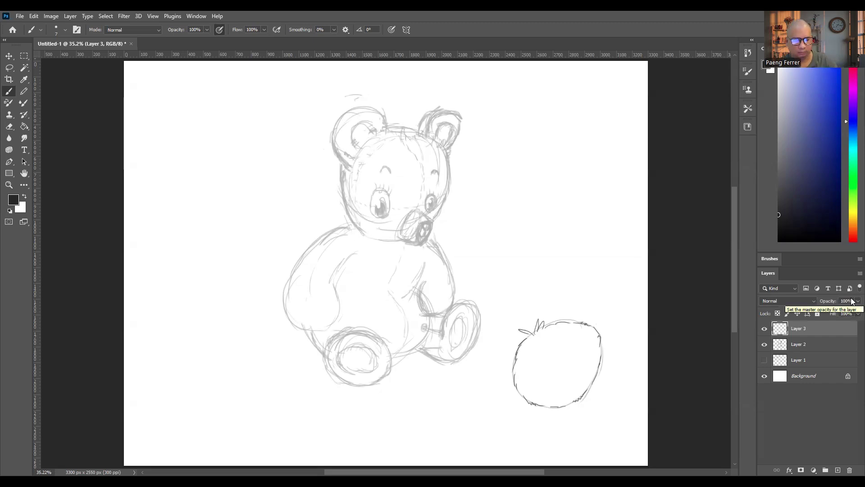
# - Trace both sides of the head, the two ears and a small hair tuft on the crown on Layer 3
pyautogui.hotkey('ctrl', '+')
pyautogui.hotkey('ctrl', '+')
pyautogui.moveTo(733, 239); pyautogui.dragTo(735, 191)
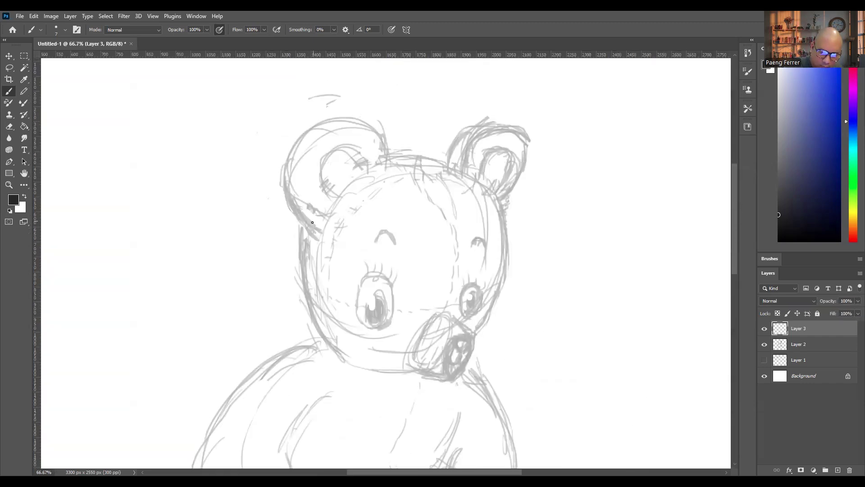
pyautogui.moveTo(302, 226)
pyautogui.mouseDown()
pyautogui.moveTo(307, 296)
pyautogui.moveTo(320, 330)
pyautogui.mouseUp()
pyautogui.moveTo(350, 357); pyautogui.dragTo(357, 357)
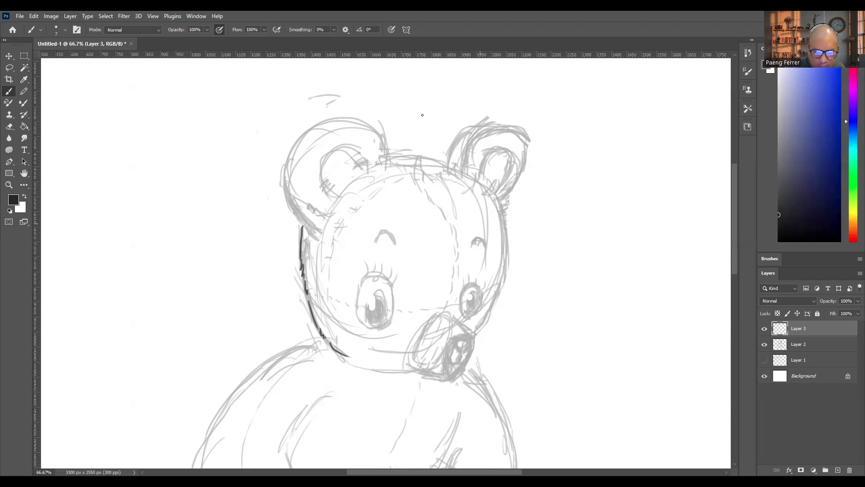
pyautogui.moveTo(318, 122)
pyautogui.mouseDown()
pyautogui.moveTo(286, 189)
pyautogui.moveTo(302, 226)
pyautogui.mouseUp()
pyautogui.moveTo(320, 120)
pyautogui.mouseDown()
pyautogui.moveTo(364, 122)
pyautogui.moveTo(390, 156)
pyautogui.moveTo(440, 162)
pyautogui.moveTo(487, 122)
pyautogui.mouseUp()
pyautogui.moveTo(445, 166); pyautogui.dragTo(454, 142)
pyautogui.moveTo(507, 128)
pyautogui.mouseDown()
pyautogui.moveTo(466, 155)
pyautogui.moveTo(463, 173)
pyautogui.mouseUp()
pyautogui.moveTo(513, 131)
pyautogui.mouseDown()
pyautogui.moveTo(523, 162)
pyautogui.moveTo(501, 210)
pyautogui.moveTo(507, 257)
pyautogui.moveTo(484, 322)
pyautogui.mouseUp()
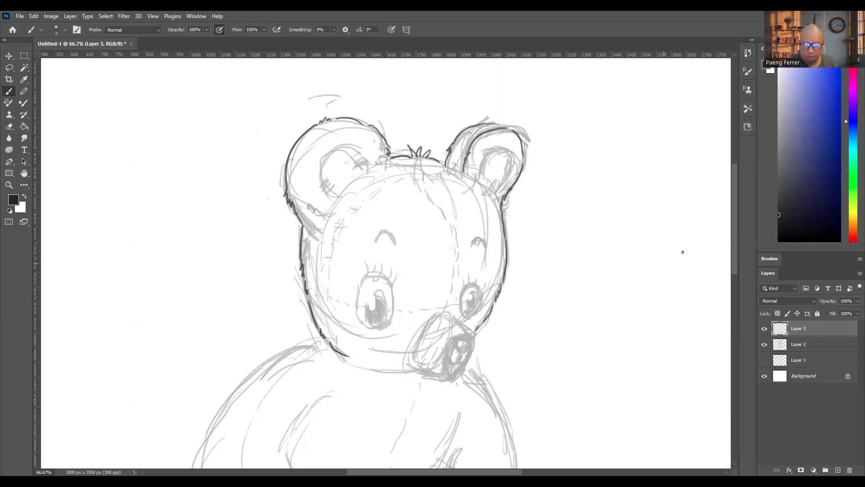
# - Trace the muzzle outline with furry strokes, draw the nose and mouth on its tip, and add the chin line
pyautogui.moveTo(731, 234); pyautogui.dragTo(730, 257)
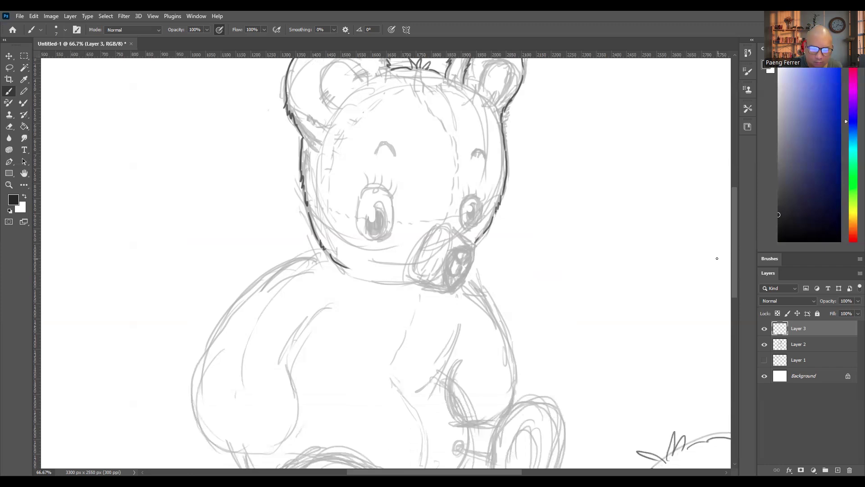
pyautogui.moveTo(473, 247); pyautogui.dragTo(453, 291)
pyautogui.moveTo(407, 275); pyautogui.dragTo(452, 292)
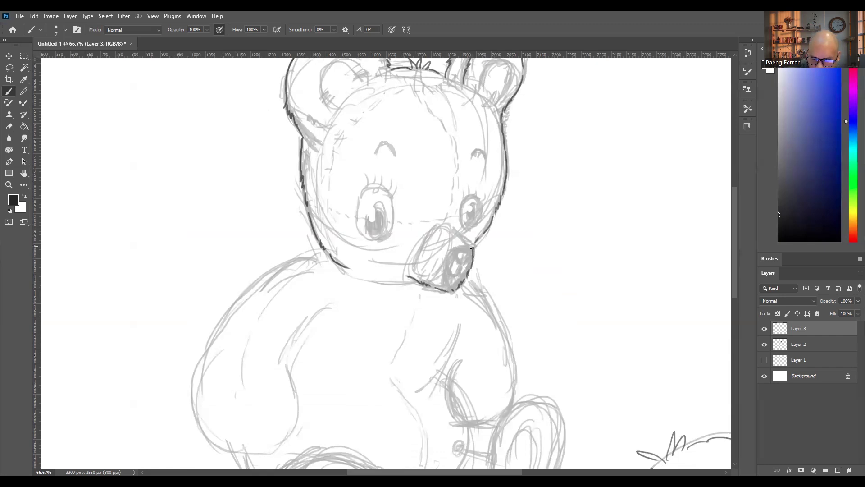
pyautogui.moveTo(452, 224)
pyautogui.mouseDown()
pyautogui.moveTo(474, 264)
pyautogui.moveTo(469, 247)
pyautogui.moveTo(471, 257)
pyautogui.moveTo(454, 253)
pyautogui.moveTo(472, 254)
pyautogui.moveTo(455, 253)
pyautogui.moveTo(458, 271)
pyautogui.mouseUp()
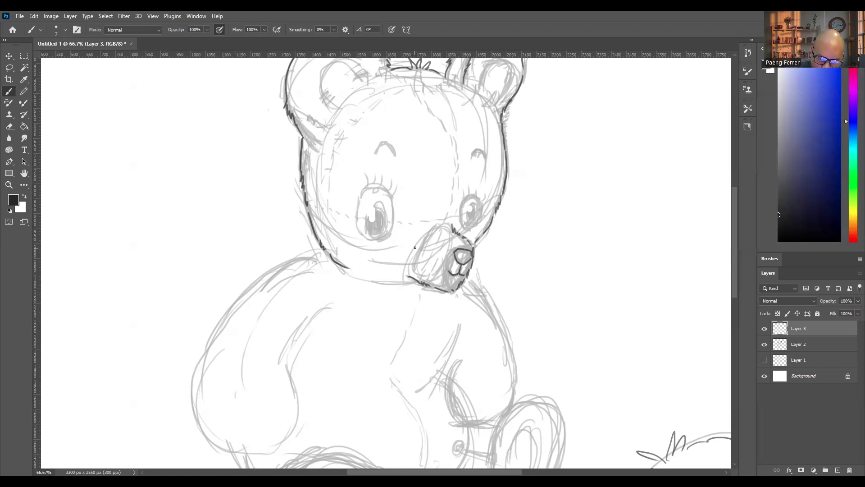
pyautogui.moveTo(412, 258)
pyautogui.mouseDown()
pyautogui.moveTo(408, 276)
pyautogui.moveTo(380, 267)
pyautogui.mouseUp()
# - Trace the near arm from the shoulder around the paw and up its inner edge, adding short fur strokes
pyautogui.scroll(-1, 357, 294)
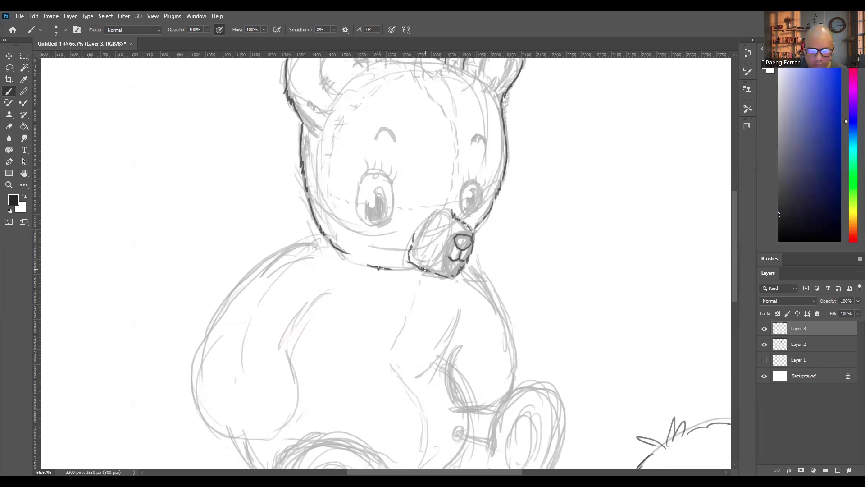
pyautogui.scroll(-1, 425, 269)
pyautogui.moveTo(320, 219)
pyautogui.mouseDown()
pyautogui.moveTo(240, 265)
pyautogui.moveTo(219, 289)
pyautogui.moveTo(208, 314)
pyautogui.moveTo(233, 414)
pyautogui.mouseUp()
pyautogui.hotkey('ctrl', 'z')
pyautogui.hotkey('ctrl', 'z')
pyautogui.moveTo(207, 316)
pyautogui.mouseDown()
pyautogui.moveTo(217, 415)
pyautogui.moveTo(277, 412)
pyautogui.mouseUp()
pyautogui.moveTo(331, 271)
pyautogui.mouseDown()
pyautogui.moveTo(288, 324)
pyautogui.moveTo(297, 368)
pyautogui.moveTo(274, 411)
pyautogui.mouseUp()
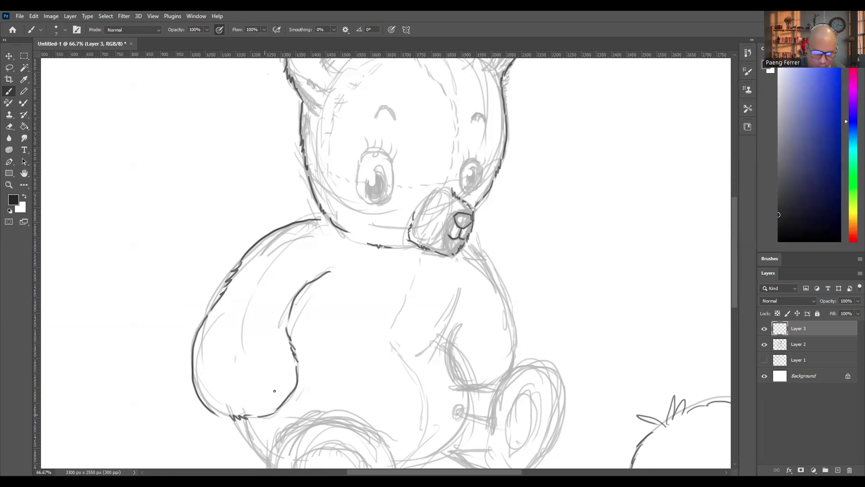
# - Trace the far arm and paw with clean lines and draw the chest crease beside its inner edge
pyautogui.scroll(-3, 381, 340)
pyautogui.moveTo(471, 219)
pyautogui.mouseDown()
pyautogui.moveTo(512, 287)
pyautogui.moveTo(513, 335)
pyautogui.mouseUp()
pyautogui.moveTo(459, 295)
pyautogui.mouseDown()
pyautogui.moveTo(449, 341)
pyautogui.moveTo(464, 358)
pyautogui.moveTo(499, 356)
pyautogui.moveTo(512, 326)
pyautogui.mouseUp()
pyautogui.scroll(-4, 518, 322)
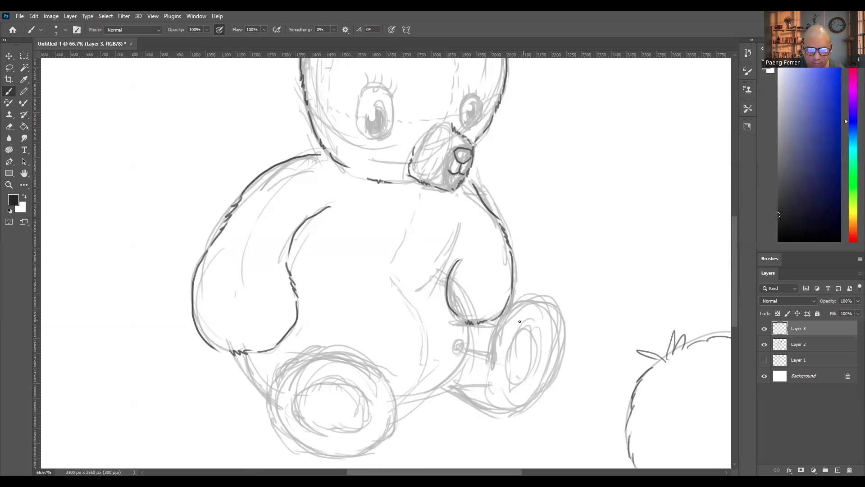
pyautogui.scroll(-1, 518, 322)
pyautogui.moveTo(444, 244); pyautogui.dragTo(431, 277)
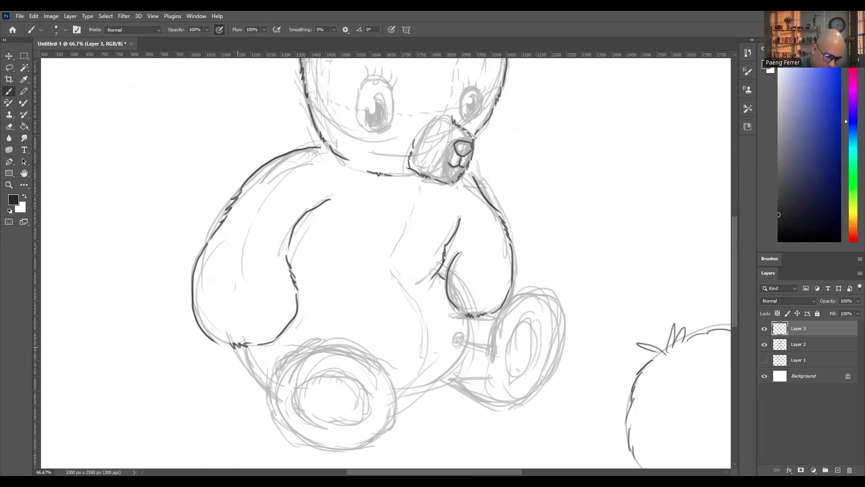
# - Trace the body's lower side below the near arm, the far foot's outline, and the body's underside between the feet
pyautogui.moveTo(239, 345); pyautogui.dragTo(268, 387)
pyautogui.scroll(-2, 432, 358)
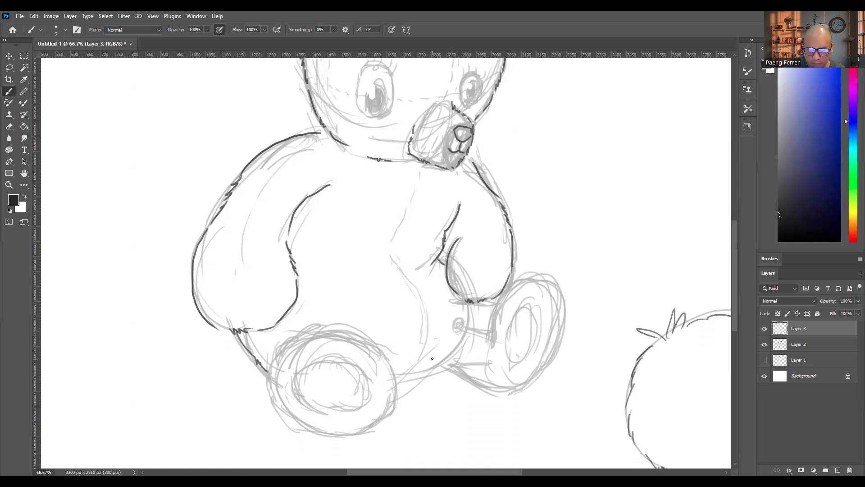
pyautogui.scroll(-2, 432, 358)
pyautogui.moveTo(493, 332)
pyautogui.mouseDown()
pyautogui.moveTo(503, 288)
pyautogui.moveTo(535, 265)
pyautogui.moveTo(553, 273)
pyautogui.moveTo(562, 298)
pyautogui.moveTo(558, 344)
pyautogui.mouseUp()
pyautogui.moveTo(530, 371); pyautogui.dragTo(552, 346)
pyautogui.moveTo(449, 353); pyautogui.dragTo(482, 375)
pyautogui.moveTo(491, 376); pyautogui.dragTo(497, 378)
pyautogui.scroll(-3, 537, 363)
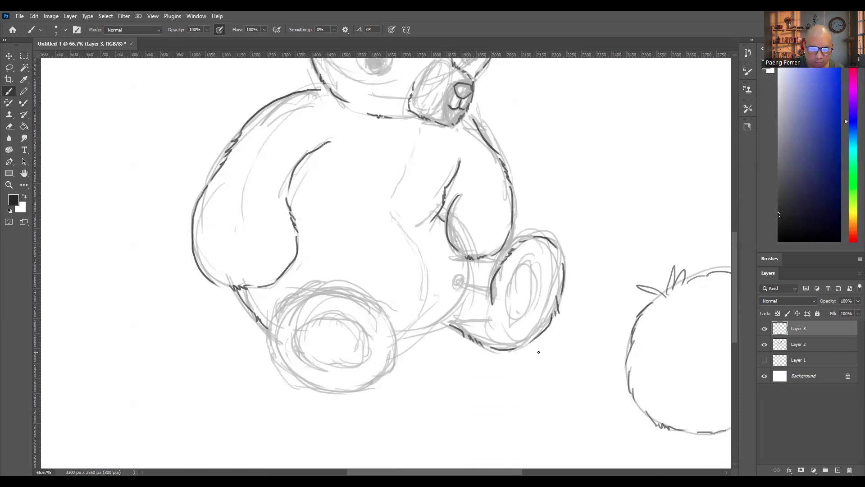
pyautogui.moveTo(398, 340); pyautogui.dragTo(449, 328)
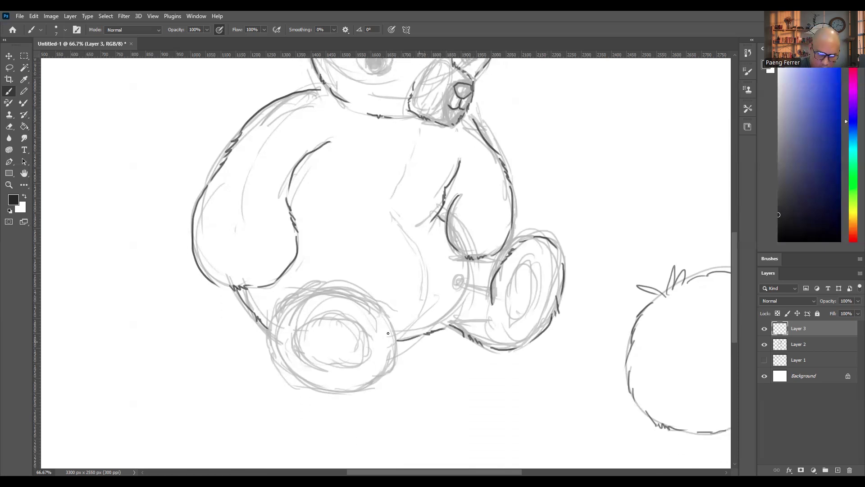
# - Trace the near foot's round outline and draw the inner pad ovals on both feet
pyautogui.moveTo(365, 293)
pyautogui.mouseDown()
pyautogui.moveTo(380, 306)
pyautogui.moveTo(395, 362)
pyautogui.moveTo(369, 386)
pyautogui.mouseUp()
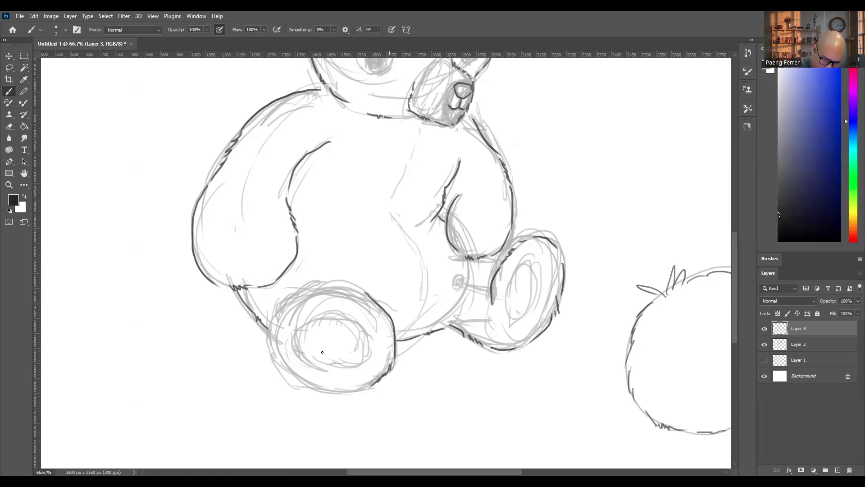
pyautogui.moveTo(275, 319)
pyautogui.mouseDown()
pyautogui.moveTo(292, 379)
pyautogui.moveTo(370, 392)
pyautogui.mouseUp()
pyautogui.moveTo(360, 288)
pyautogui.mouseDown()
pyautogui.moveTo(332, 283)
pyautogui.moveTo(283, 314)
pyautogui.mouseUp()
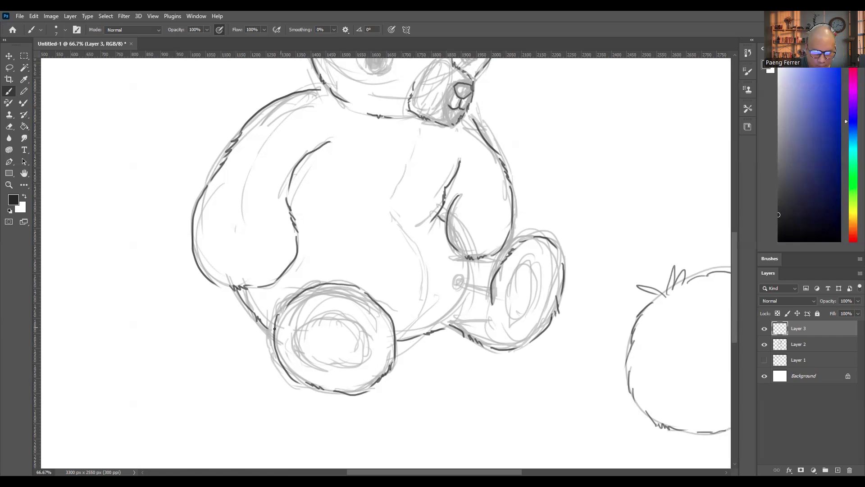
pyautogui.scroll(-1, 296, 334)
pyautogui.moveTo(352, 301)
pyautogui.mouseDown()
pyautogui.moveTo(335, 299)
pyautogui.moveTo(351, 354)
pyautogui.mouseUp()
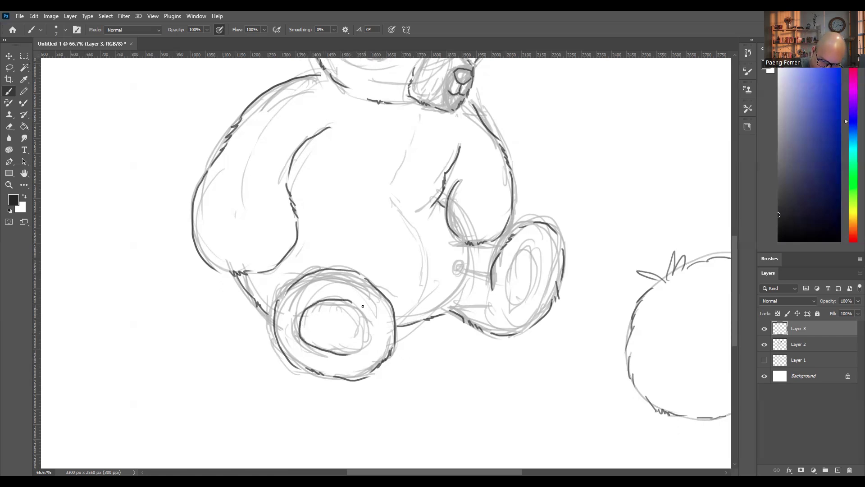
pyautogui.moveTo(355, 304); pyautogui.dragTo(347, 355)
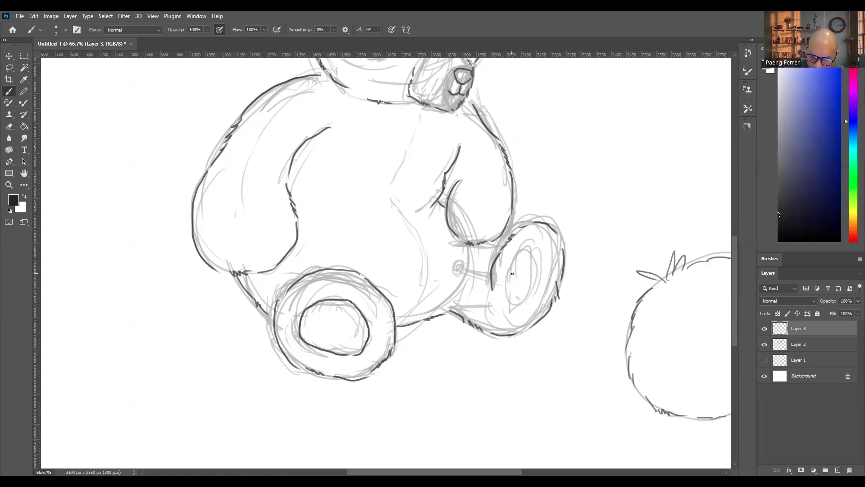
pyautogui.moveTo(517, 267)
pyautogui.mouseDown()
pyautogui.moveTo(548, 260)
pyautogui.moveTo(537, 283)
pyautogui.moveTo(518, 272)
pyautogui.moveTo(512, 299)
pyautogui.moveTo(545, 280)
pyautogui.moveTo(524, 305)
pyautogui.mouseUp()
# - Trace both eyebrows and eye outlines, fill the pupils dark around their highlights, and shade the nose
pyautogui.scroll(5, 509, 289)
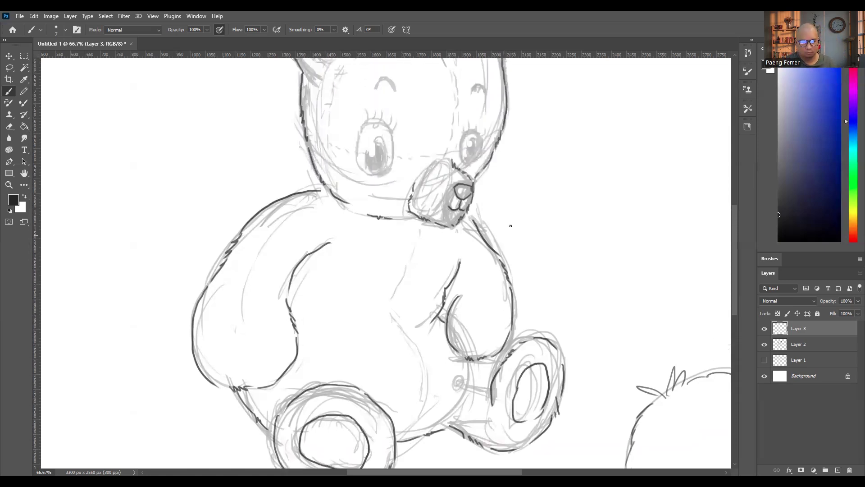
pyautogui.moveTo(374, 144); pyautogui.dragTo(396, 147)
pyautogui.moveTo(472, 150); pyautogui.dragTo(485, 148)
pyautogui.moveTo(390, 184)
pyautogui.mouseDown()
pyautogui.moveTo(361, 189)
pyautogui.moveTo(383, 234)
pyautogui.moveTo(394, 214)
pyautogui.moveTo(377, 235)
pyautogui.moveTo(377, 198)
pyautogui.moveTo(385, 229)
pyautogui.moveTo(370, 216)
pyautogui.moveTo(374, 228)
pyautogui.moveTo(386, 226)
pyautogui.mouseUp()
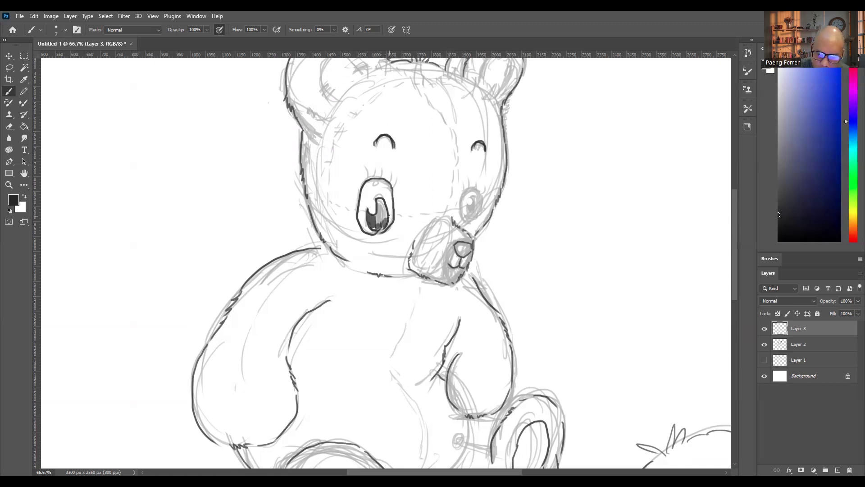
pyautogui.scroll(3, 393, 214)
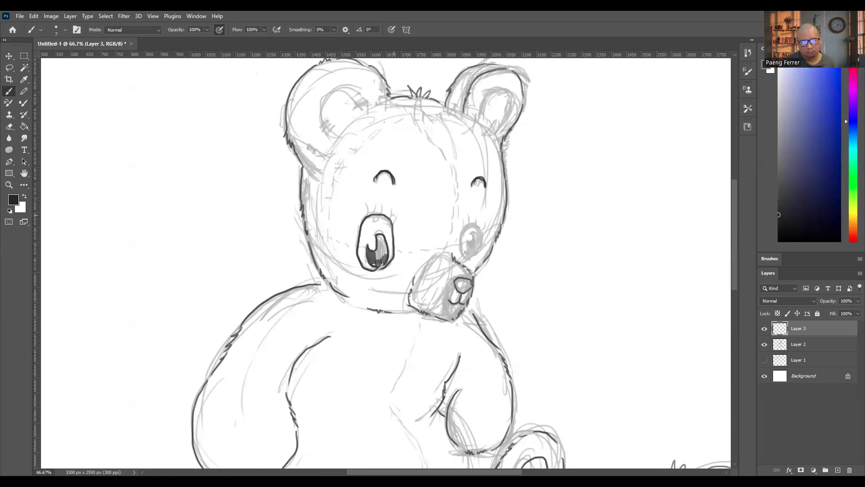
pyautogui.scroll(-4, 392, 215)
pyautogui.scroll(-1, 391, 216)
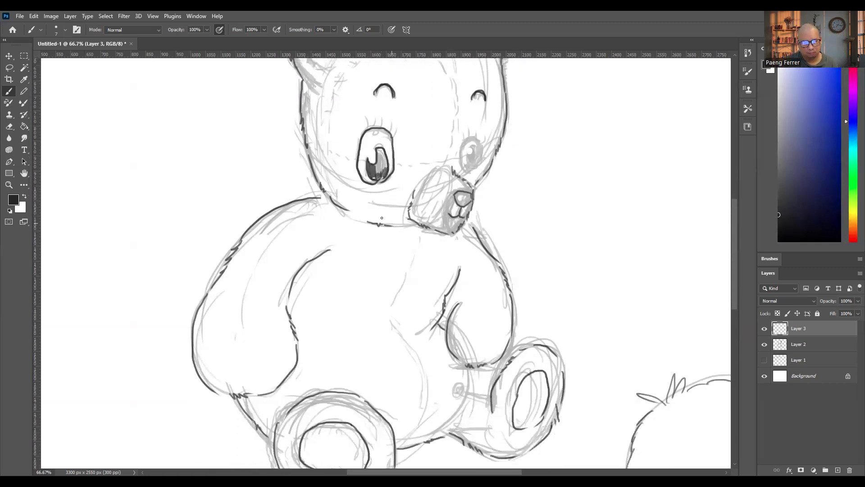
pyautogui.moveTo(379, 180)
pyautogui.mouseDown()
pyautogui.moveTo(381, 171)
pyautogui.moveTo(387, 181)
pyautogui.moveTo(374, 201)
pyautogui.mouseUp()
pyautogui.moveTo(478, 161)
pyautogui.mouseDown()
pyautogui.moveTo(464, 163)
pyautogui.moveTo(473, 192)
pyautogui.moveTo(476, 166)
pyautogui.moveTo(473, 179)
pyautogui.mouseUp()
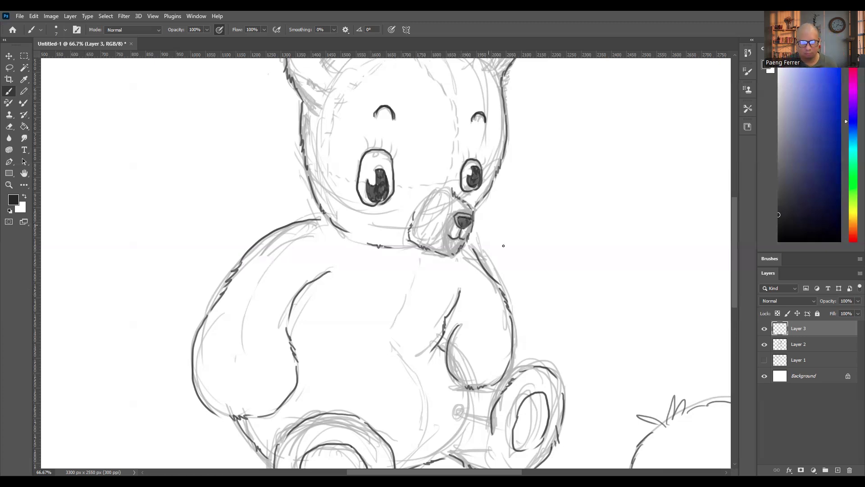
# - Hide the rough sketch on Layer 2 to show only the traced line art of the whole drawing
pyautogui.scroll(2, 503, 246)
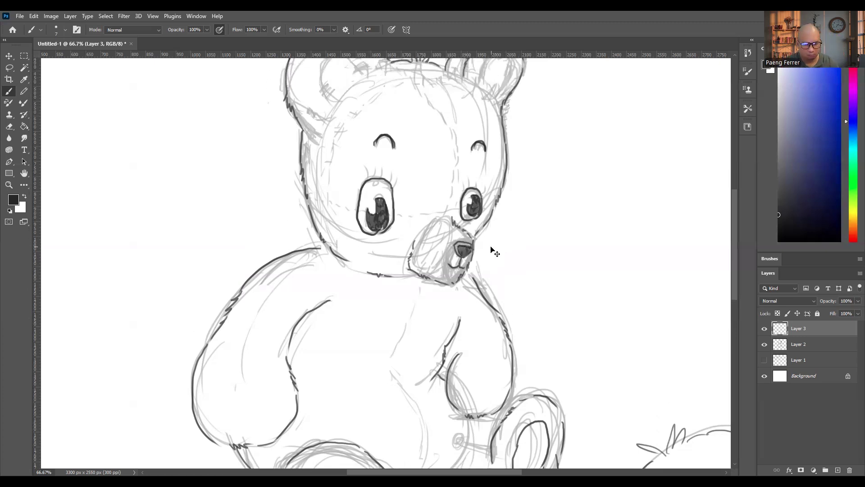
pyautogui.hotkey('ctrl', '0')
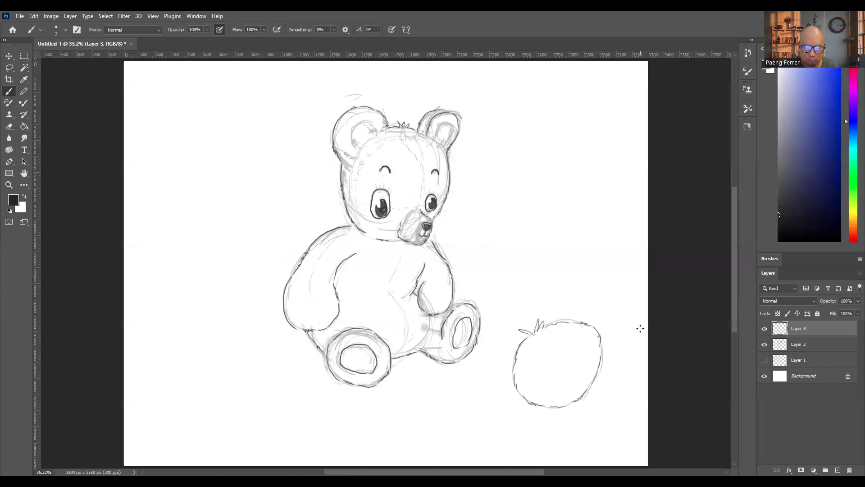
pyautogui.click(764, 344)
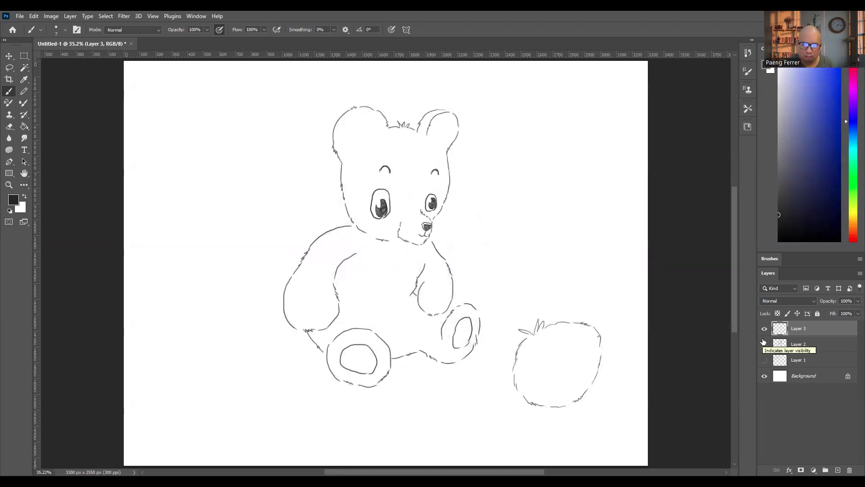
# - Trace both inner ears and the belly edge beside the far leg on Layer 3, showing the Layer 2 sketch as a guide, then hiding it
pyautogui.click(765, 344)
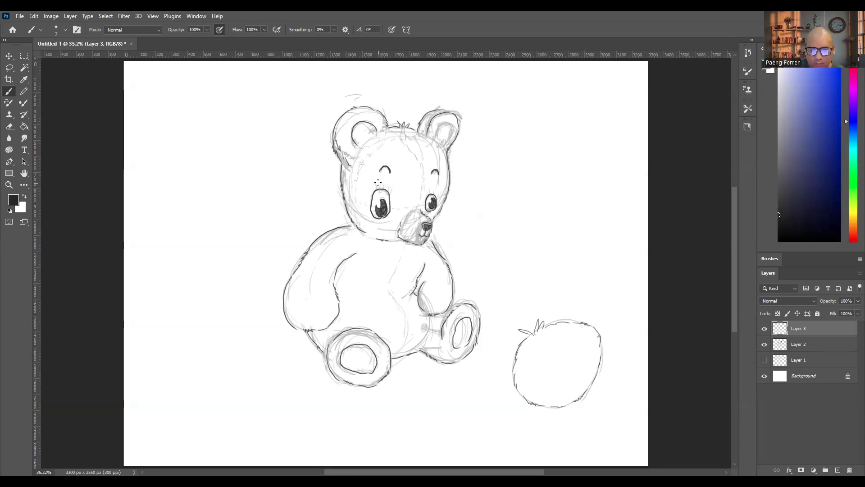
pyautogui.click(765, 344)
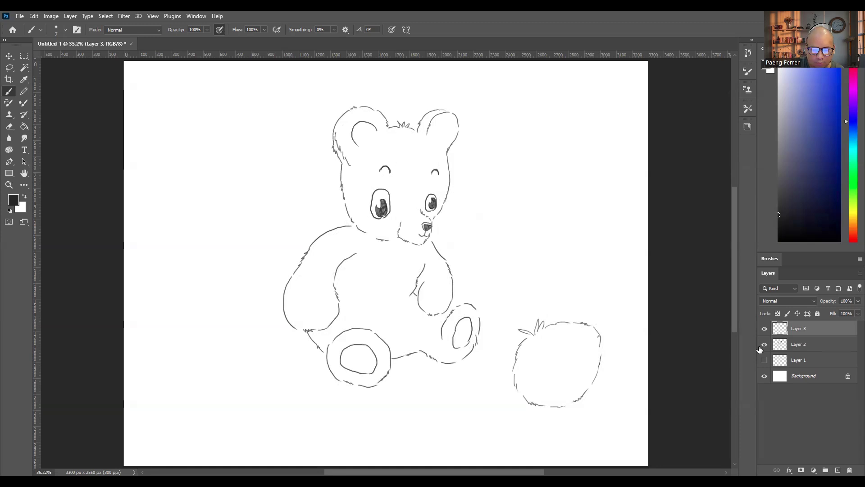
pyautogui.click(764, 344)
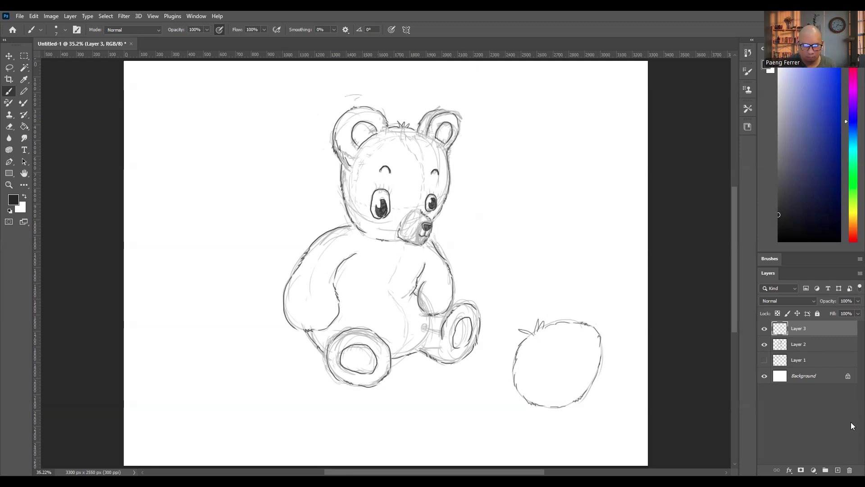
pyautogui.click(765, 345)
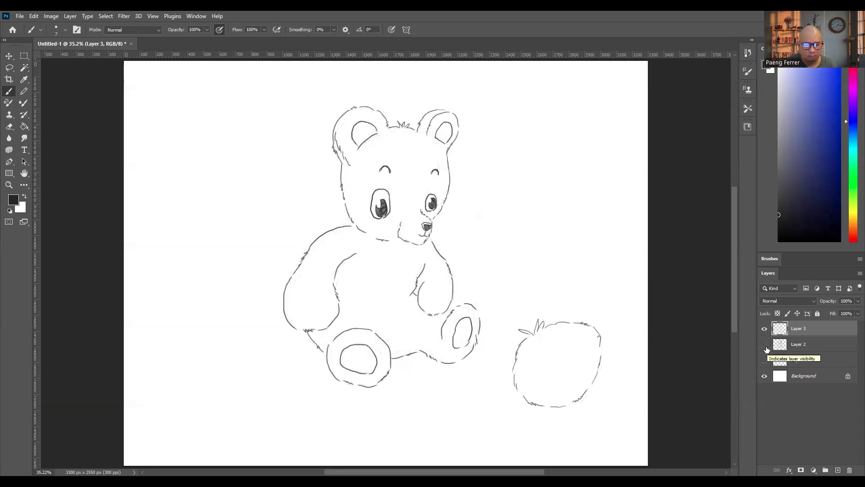
pyautogui.click(765, 346)
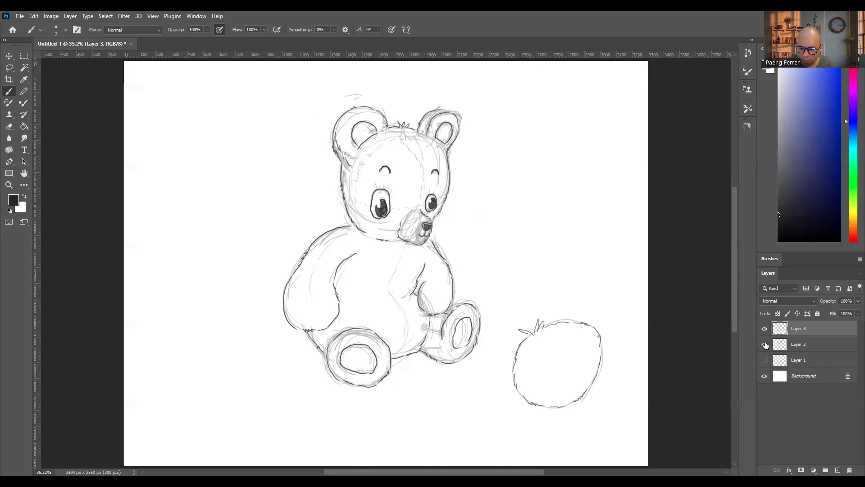
pyautogui.click(764, 345)
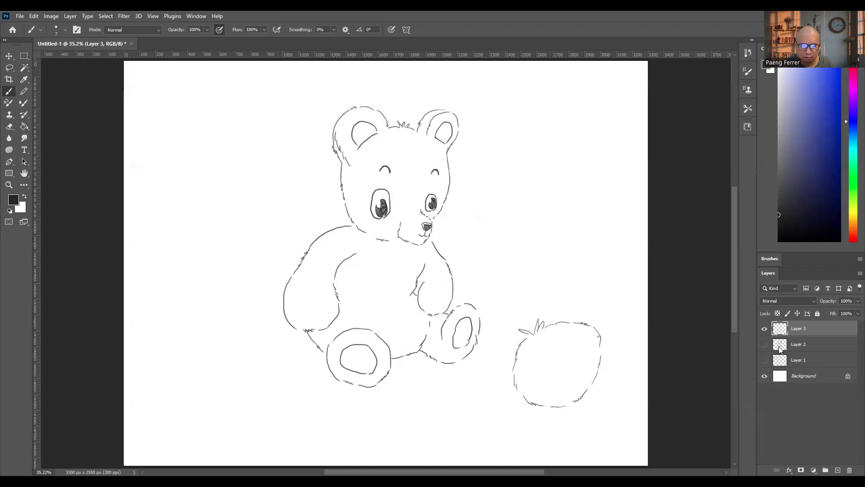
# - Hide the line art on Layer 3 and show only the rough sketch on Layer 2
pyautogui.click(764, 344)
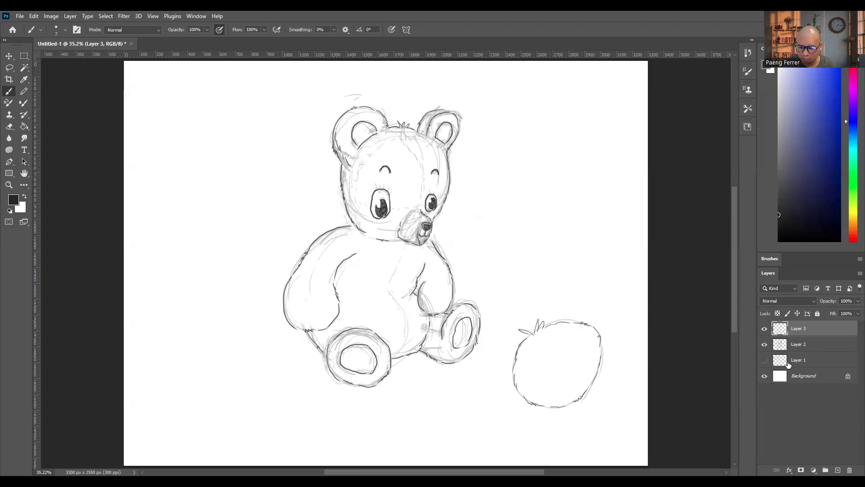
pyautogui.click(765, 344)
pyautogui.click(764, 329)
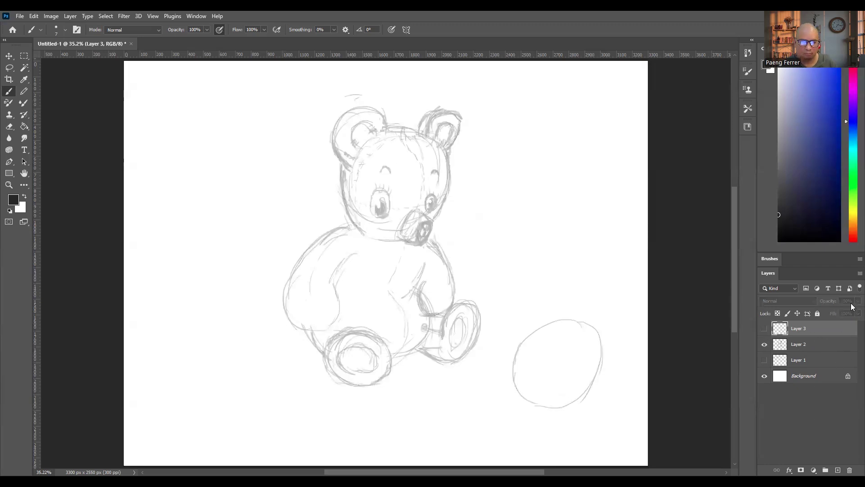
# - Choose red as the brush colour, make Layer 2 active, and set its opacity to 100%
pyautogui.click(853, 73)
pyautogui.moveTo(780, 216); pyautogui.dragTo(840, 69)
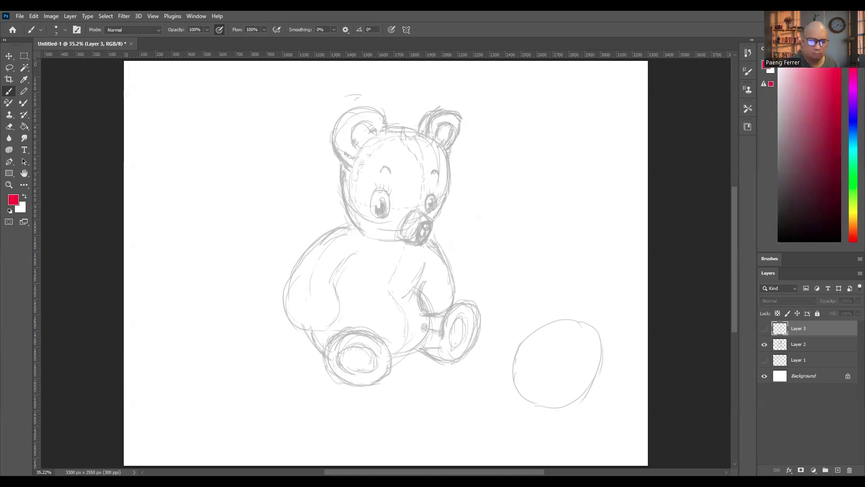
pyautogui.click(816, 344)
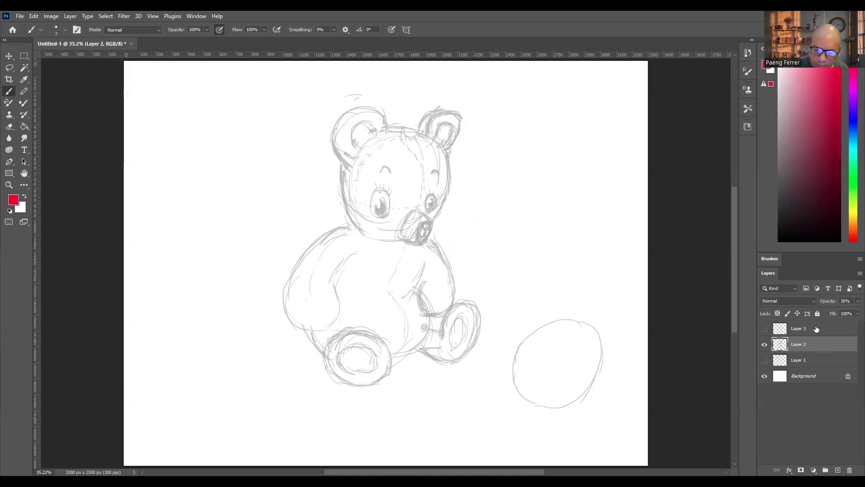
pyautogui.click(858, 301)
pyautogui.moveTo(831, 311); pyautogui.dragTo(858, 311)
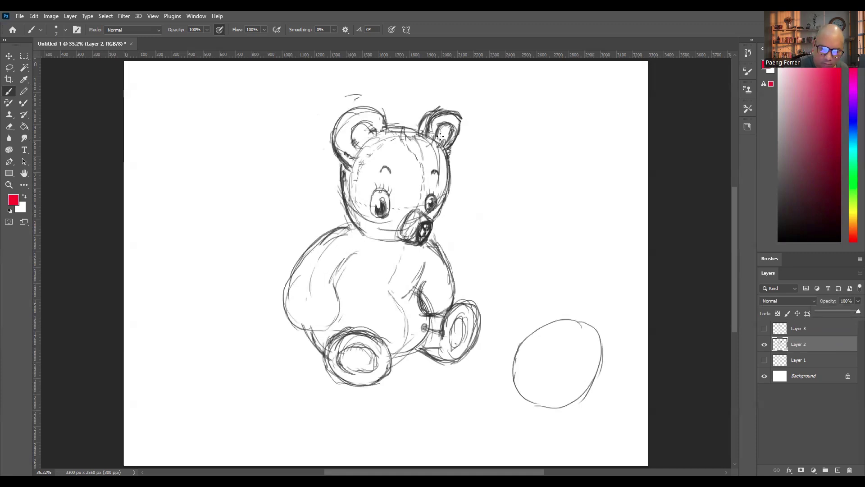
# - Draw a red head circle and light-direction arrow, and hatch the shadow areas on the face and both ears
pyautogui.moveTo(444, 145)
pyautogui.mouseDown()
pyautogui.moveTo(423, 135)
pyautogui.moveTo(346, 167)
pyautogui.moveTo(383, 236)
pyautogui.moveTo(450, 171)
pyautogui.mouseUp()
pyautogui.moveTo(224, 82)
pyautogui.mouseDown()
pyautogui.moveTo(243, 97)
pyautogui.moveTo(237, 102)
pyautogui.mouseUp()
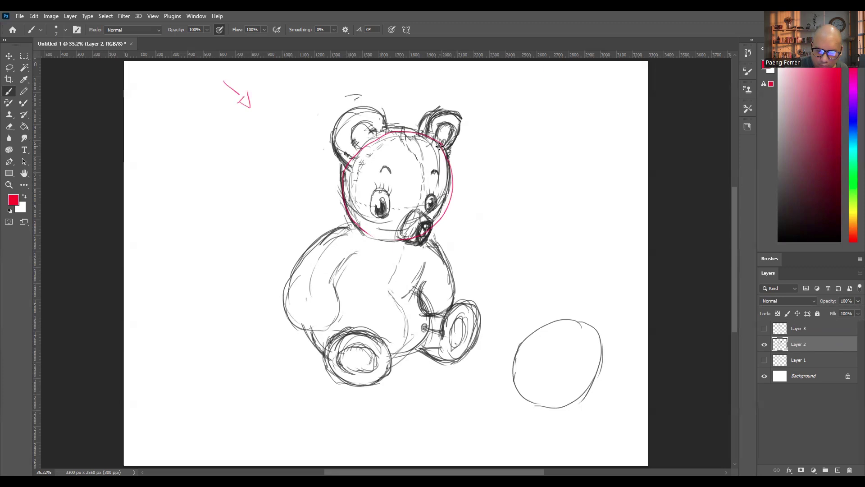
pyautogui.moveTo(437, 154)
pyautogui.mouseDown()
pyautogui.moveTo(374, 233)
pyautogui.moveTo(425, 200)
pyautogui.moveTo(446, 155)
pyautogui.mouseUp()
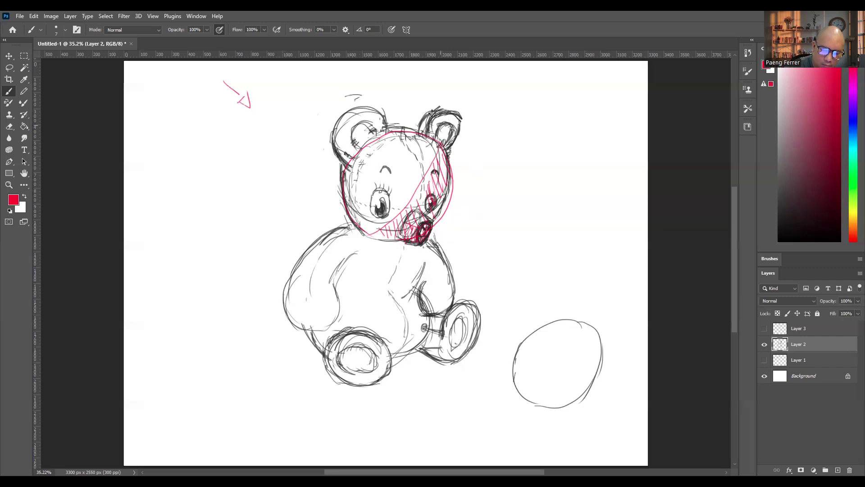
pyautogui.moveTo(436, 121)
pyautogui.mouseDown()
pyautogui.moveTo(446, 143)
pyautogui.moveTo(457, 129)
pyautogui.mouseUp()
pyautogui.moveTo(339, 118)
pyautogui.mouseDown()
pyautogui.moveTo(348, 149)
pyautogui.moveTo(375, 143)
pyautogui.mouseUp()
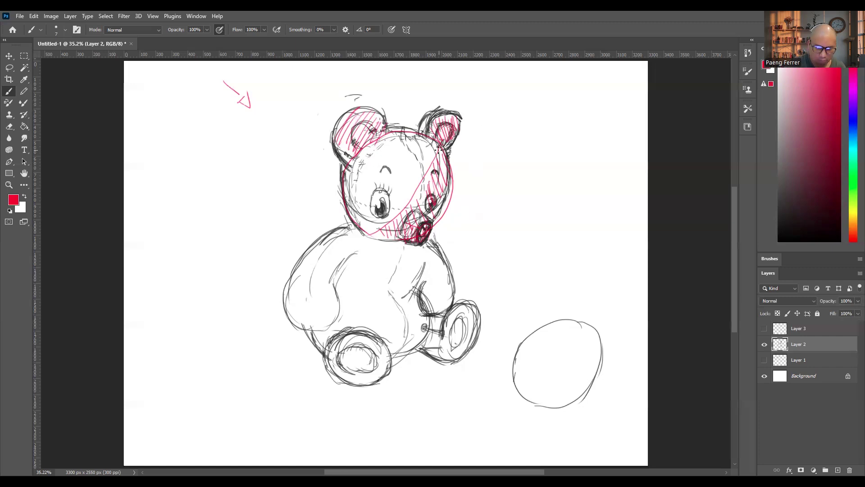
# - Mark the near arm's upper and lower forms in red and hatch their shadow sides
pyautogui.moveTo(338, 228)
pyautogui.mouseDown()
pyautogui.moveTo(303, 255)
pyautogui.moveTo(289, 276)
pyautogui.moveTo(323, 292)
pyautogui.mouseUp()
pyautogui.moveTo(351, 256); pyautogui.dragTo(330, 282)
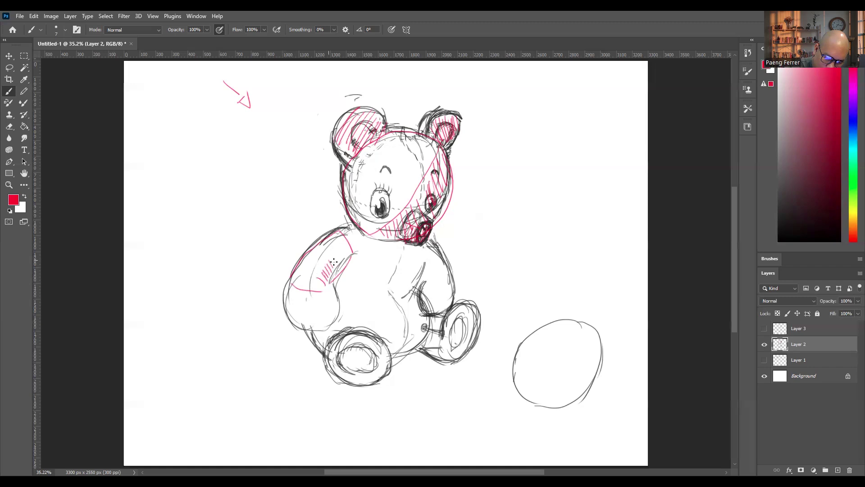
pyautogui.moveTo(288, 312)
pyautogui.mouseDown()
pyautogui.moveTo(327, 300)
pyautogui.moveTo(294, 322)
pyautogui.moveTo(303, 311)
pyautogui.moveTo(328, 315)
pyautogui.moveTo(340, 295)
pyautogui.mouseUp()
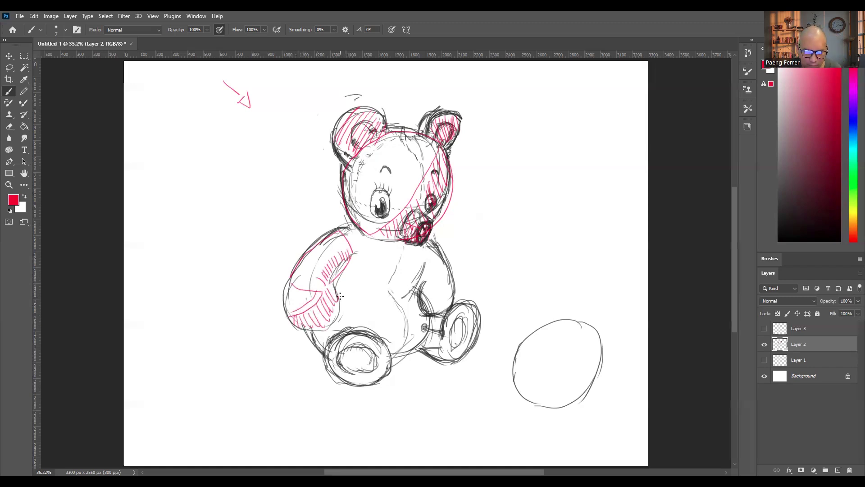
# - Draw the chest and belly forms in red and hatch their shaded sides
pyautogui.moveTo(408, 246)
pyautogui.mouseDown()
pyautogui.moveTo(336, 273)
pyautogui.moveTo(398, 303)
pyautogui.moveTo(378, 293)
pyautogui.moveTo(406, 354)
pyautogui.moveTo(430, 317)
pyautogui.mouseUp()
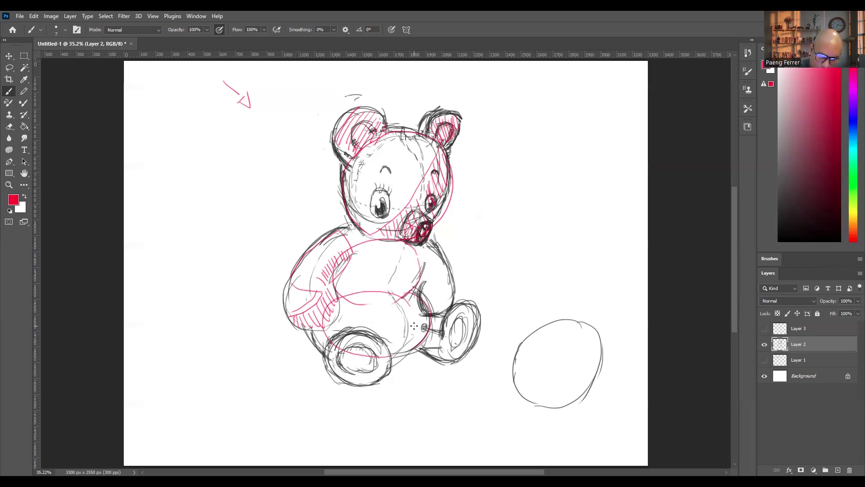
pyautogui.moveTo(406, 247)
pyautogui.mouseDown()
pyautogui.moveTo(363, 298)
pyautogui.moveTo(363, 349)
pyautogui.mouseUp()
pyautogui.moveTo(391, 293); pyautogui.dragTo(421, 250)
pyautogui.moveTo(378, 353)
pyautogui.mouseDown()
pyautogui.moveTo(398, 333)
pyautogui.moveTo(404, 344)
pyautogui.mouseUp()
pyautogui.moveTo(395, 315); pyautogui.dragTo(412, 340)
pyautogui.moveTo(404, 309)
pyautogui.mouseDown()
pyautogui.moveTo(422, 334)
pyautogui.moveTo(428, 323)
pyautogui.mouseUp()
# - Hatch the near foot, the far leg, and the far foot in red as shadow areas
pyautogui.moveTo(347, 342)
pyautogui.mouseDown()
pyautogui.moveTo(343, 383)
pyautogui.moveTo(358, 375)
pyautogui.moveTo(343, 372)
pyautogui.moveTo(371, 383)
pyautogui.mouseUp()
pyautogui.moveTo(377, 347); pyautogui.dragTo(386, 382)
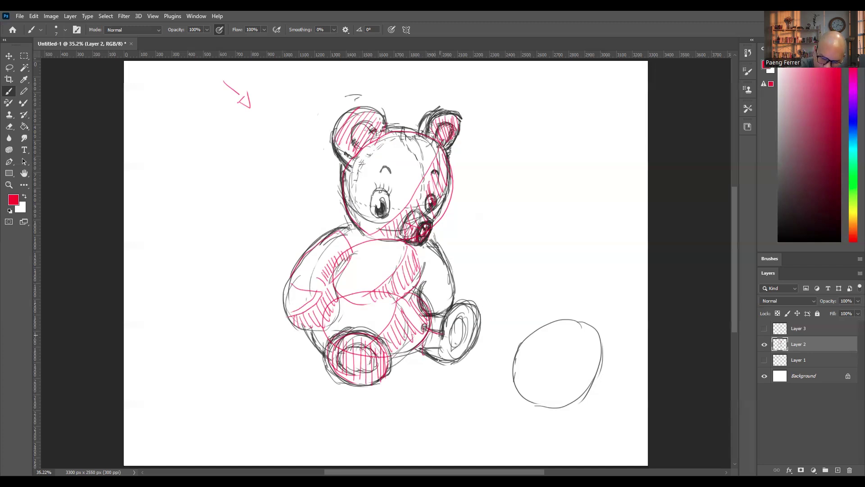
pyautogui.moveTo(431, 334); pyautogui.dragTo(447, 358)
pyautogui.moveTo(453, 308)
pyautogui.mouseDown()
pyautogui.moveTo(445, 320)
pyautogui.moveTo(467, 351)
pyautogui.mouseUp()
pyautogui.moveTo(446, 324); pyautogui.dragTo(469, 309)
pyautogui.moveTo(445, 346); pyautogui.dragTo(471, 321)
pyautogui.moveTo(456, 355); pyautogui.dragTo(469, 338)
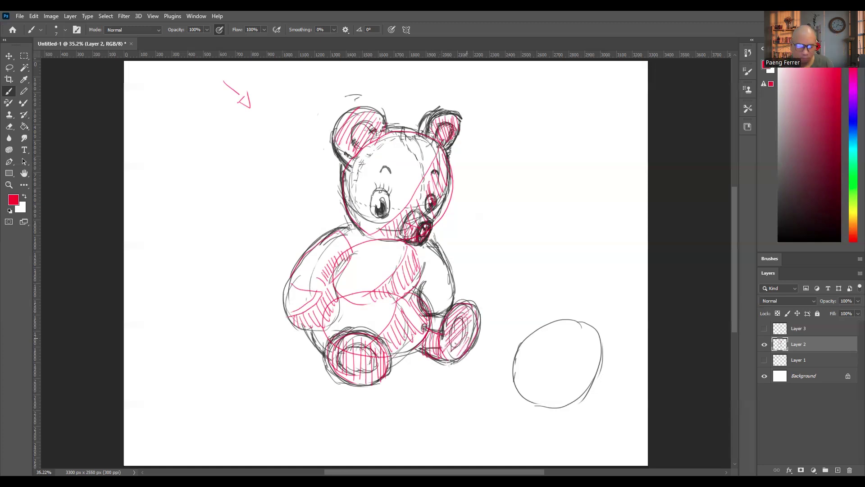
# - Mark the far arm's upper and lower forms in red and hatch their shading
pyautogui.moveTo(443, 279); pyautogui.dragTo(425, 283)
pyautogui.moveTo(430, 248); pyautogui.dragTo(414, 262)
pyautogui.moveTo(424, 256); pyautogui.dragTo(436, 280)
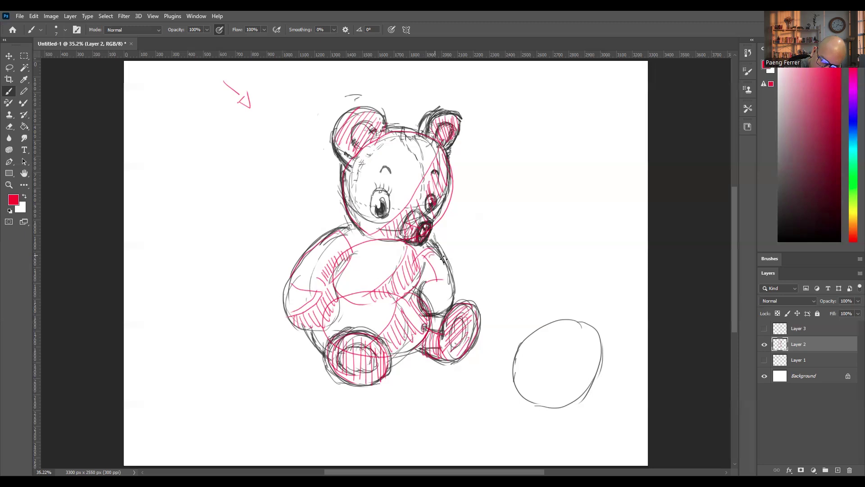
pyautogui.moveTo(432, 309); pyautogui.dragTo(453, 281)
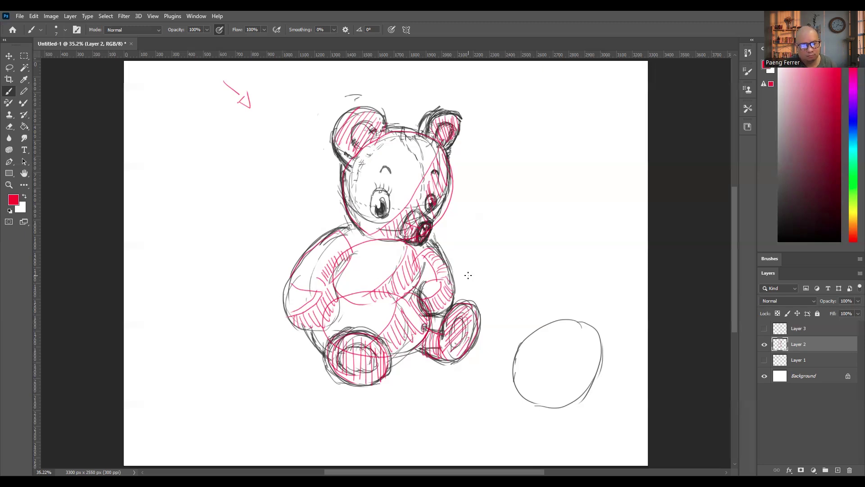
# - Show Layer 3 again, lower Layer 2's opacity to 35% and hide it, leaving Layer 3 active
pyautogui.click(764, 328)
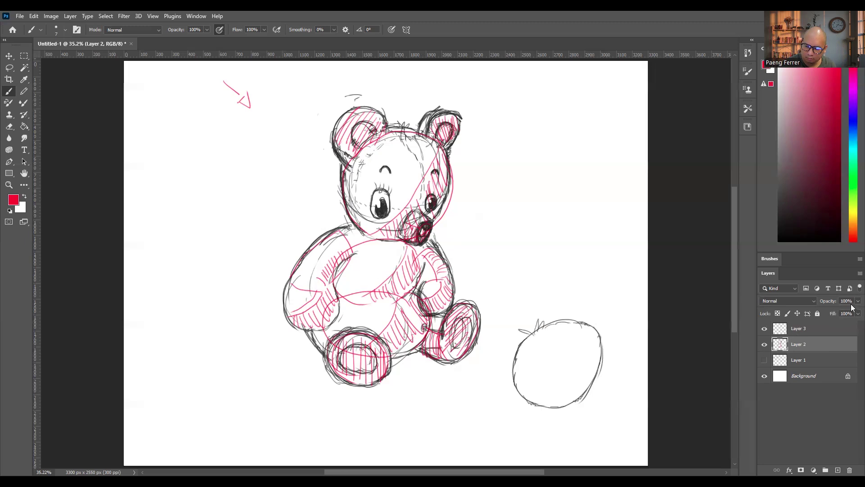
pyautogui.moveTo(826, 317); pyautogui.dragTo(831, 317)
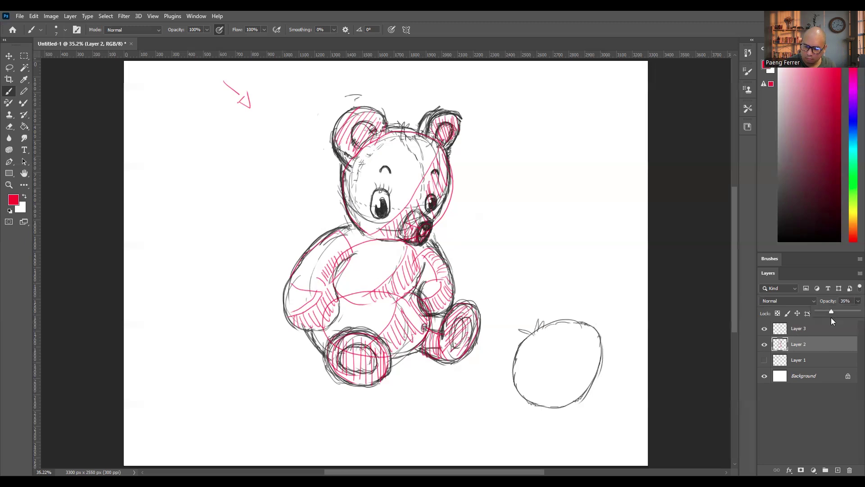
pyautogui.click(811, 332)
pyautogui.click(764, 344)
# - Choose a near-black brush colour and hatch short fur strokes along the lower rim and outer side of the near foot
pyautogui.hotkey('ctrl', '+')
pyautogui.hotkey('ctrl', '+')
pyautogui.moveTo(735, 293); pyautogui.dragTo(733, 308)
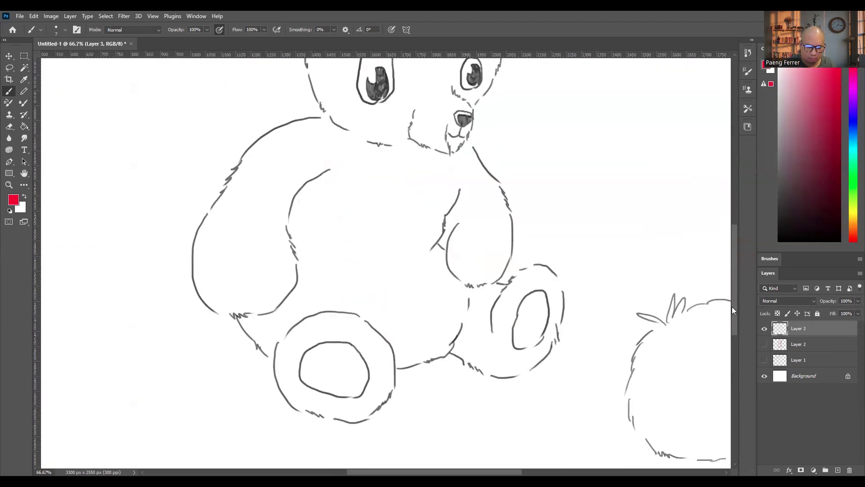
pyautogui.click(851, 125)
pyautogui.click(778, 215)
pyautogui.moveTo(281, 376)
pyautogui.mouseDown()
pyautogui.moveTo(325, 414)
pyautogui.moveTo(344, 420)
pyautogui.moveTo(368, 411)
pyautogui.mouseUp()
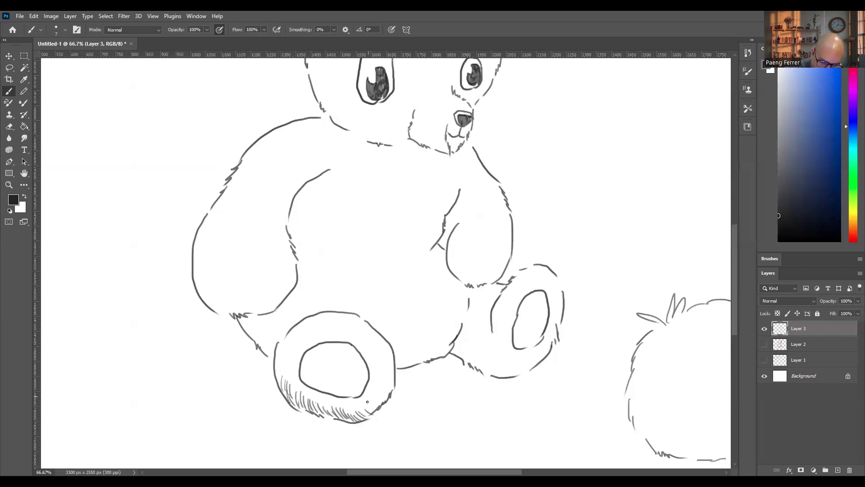
pyautogui.moveTo(377, 393); pyautogui.dragTo(391, 391)
pyautogui.moveTo(303, 385)
pyautogui.mouseDown()
pyautogui.moveTo(307, 397)
pyautogui.moveTo(332, 406)
pyautogui.moveTo(371, 393)
pyautogui.moveTo(383, 379)
pyautogui.mouseUp()
pyautogui.moveTo(277, 370)
pyautogui.mouseDown()
pyautogui.moveTo(288, 350)
pyautogui.moveTo(286, 362)
pyautogui.moveTo(298, 367)
pyautogui.moveTo(288, 384)
pyautogui.mouseUp()
pyautogui.moveTo(301, 375); pyautogui.dragTo(290, 397)
pyautogui.moveTo(305, 352); pyautogui.dragTo(299, 391)
pyautogui.moveTo(304, 384); pyautogui.dragTo(364, 391)
# - Fill the upper rim and inner side of the near foot with short fur strokes around the pad
pyautogui.moveTo(279, 346)
pyautogui.mouseDown()
pyautogui.moveTo(312, 323)
pyautogui.moveTo(300, 334)
pyautogui.moveTo(305, 320)
pyautogui.moveTo(322, 326)
pyautogui.moveTo(325, 314)
pyautogui.moveTo(367, 323)
pyautogui.moveTo(380, 356)
pyautogui.mouseUp()
pyautogui.moveTo(393, 363); pyautogui.dragTo(380, 376)
pyautogui.moveTo(394, 377); pyautogui.dragTo(380, 388)
pyautogui.moveTo(372, 344); pyautogui.dragTo(365, 360)
pyautogui.moveTo(378, 351)
pyautogui.mouseDown()
pyautogui.moveTo(368, 370)
pyautogui.moveTo(372, 355)
pyautogui.mouseUp()
pyautogui.moveTo(383, 349); pyautogui.dragTo(374, 377)
pyautogui.moveTo(303, 348)
pyautogui.mouseDown()
pyautogui.moveTo(332, 330)
pyautogui.moveTo(335, 343)
pyautogui.moveTo(365, 351)
pyautogui.moveTo(301, 345)
pyautogui.moveTo(310, 327)
pyautogui.mouseUp()
pyautogui.moveTo(315, 336); pyautogui.dragTo(331, 320)
pyautogui.moveTo(338, 333); pyautogui.dragTo(347, 320)
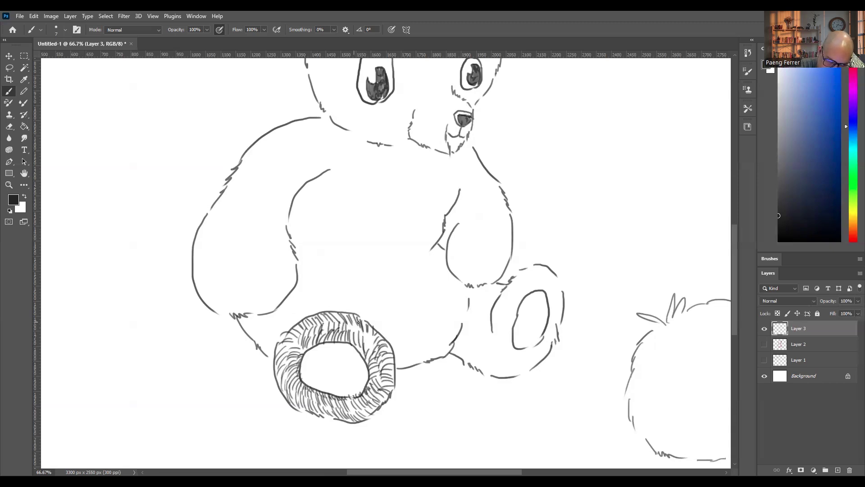
pyautogui.moveTo(302, 352); pyautogui.dragTo(312, 342)
pyautogui.moveTo(313, 347); pyautogui.dragTo(361, 335)
pyautogui.moveTo(367, 376); pyautogui.dragTo(373, 359)
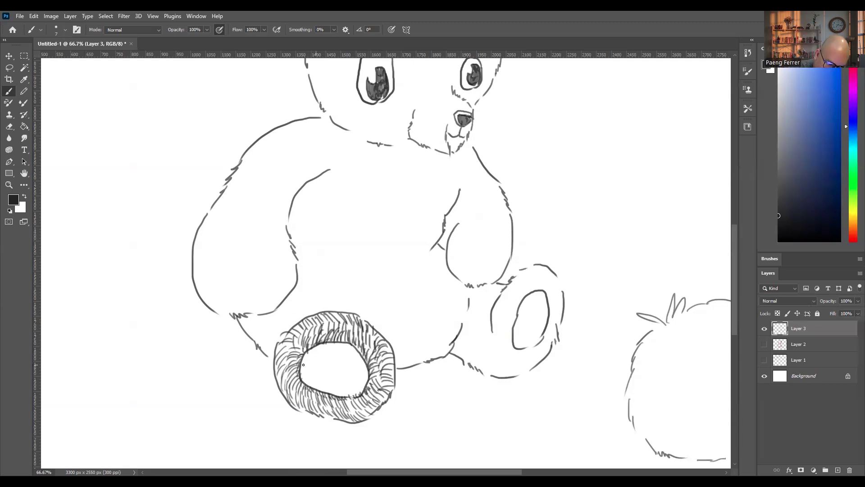
# - Fill the near foot's oval pad with vertical hatching strokes
pyautogui.moveTo(305, 381); pyautogui.dragTo(308, 362)
pyautogui.moveTo(313, 384)
pyautogui.mouseDown()
pyautogui.moveTo(315, 366)
pyautogui.moveTo(325, 367)
pyautogui.mouseUp()
pyautogui.moveTo(336, 394)
pyautogui.mouseDown()
pyautogui.moveTo(339, 372)
pyautogui.moveTo(349, 374)
pyautogui.mouseUp()
pyautogui.moveTo(358, 393); pyautogui.dragTo(367, 367)
pyautogui.moveTo(310, 367); pyautogui.dragTo(321, 344)
pyautogui.moveTo(333, 369)
pyautogui.mouseDown()
pyautogui.moveTo(337, 343)
pyautogui.moveTo(347, 345)
pyautogui.mouseUp()
pyautogui.moveTo(357, 374); pyautogui.dragTo(360, 348)
pyautogui.moveTo(307, 387); pyautogui.dragTo(309, 379)
pyautogui.moveTo(316, 389); pyautogui.dragTo(323, 383)
pyautogui.moveTo(332, 395)
pyautogui.mouseDown()
pyautogui.moveTo(336, 385)
pyautogui.moveTo(366, 382)
pyautogui.moveTo(364, 360)
pyautogui.moveTo(351, 345)
pyautogui.moveTo(309, 359)
pyautogui.mouseUp()
# - Hatch fur strokes on the lower part of the far leg beside the foot
pyautogui.scroll(4, 500, 360)
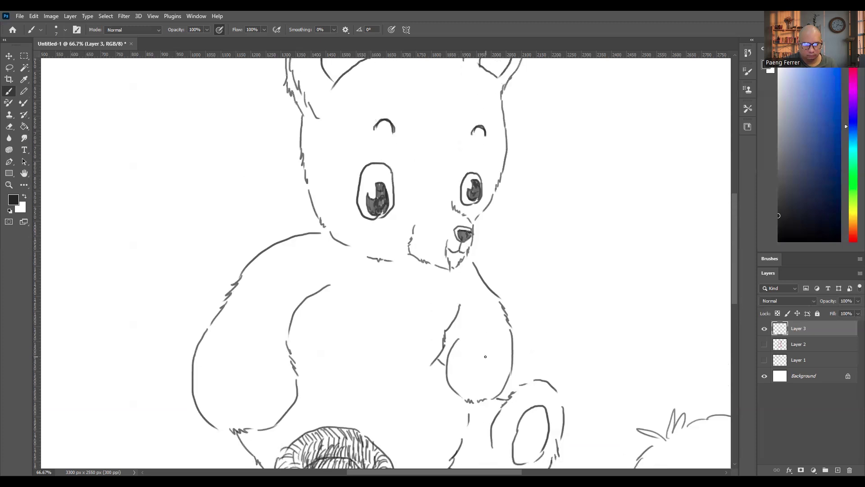
pyautogui.scroll(-1, 560, 384)
pyautogui.moveTo(464, 408)
pyautogui.mouseDown()
pyautogui.moveTo(497, 415)
pyautogui.moveTo(476, 399)
pyautogui.moveTo(493, 397)
pyautogui.moveTo(469, 380)
pyautogui.moveTo(485, 382)
pyautogui.moveTo(487, 424)
pyautogui.mouseUp()
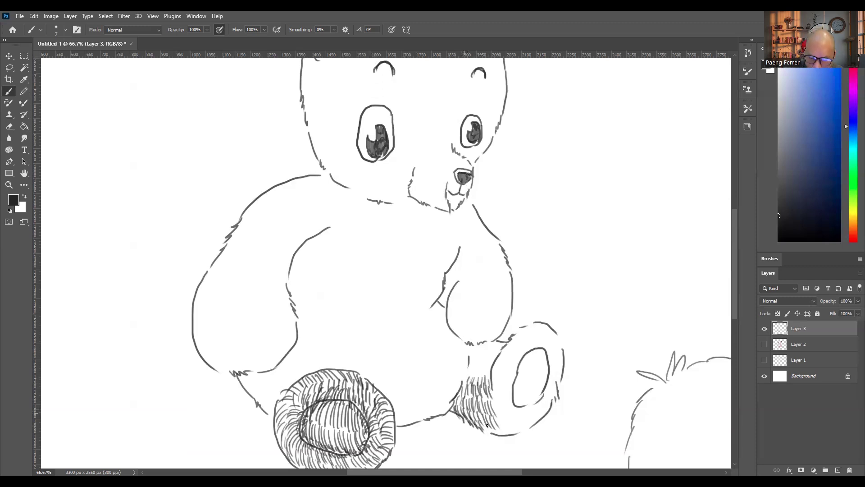
# - Fill the far foot's rim and oval pad with fur hatching, and add strokes where the far arm meets the leg
pyautogui.scroll(-2, 630, 380)
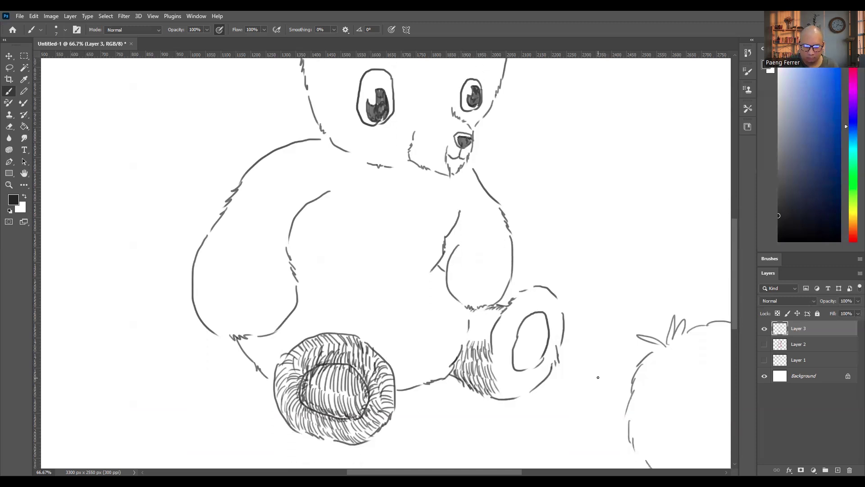
pyautogui.moveTo(504, 399)
pyautogui.mouseDown()
pyautogui.moveTo(539, 376)
pyautogui.moveTo(557, 342)
pyautogui.moveTo(549, 303)
pyautogui.moveTo(522, 297)
pyautogui.moveTo(504, 315)
pyautogui.moveTo(500, 341)
pyautogui.mouseUp()
pyautogui.moveTo(525, 381)
pyautogui.mouseDown()
pyautogui.moveTo(547, 360)
pyautogui.moveTo(553, 337)
pyautogui.moveTo(538, 306)
pyautogui.moveTo(517, 330)
pyautogui.moveTo(509, 374)
pyautogui.moveTo(521, 319)
pyautogui.moveTo(557, 301)
pyautogui.mouseUp()
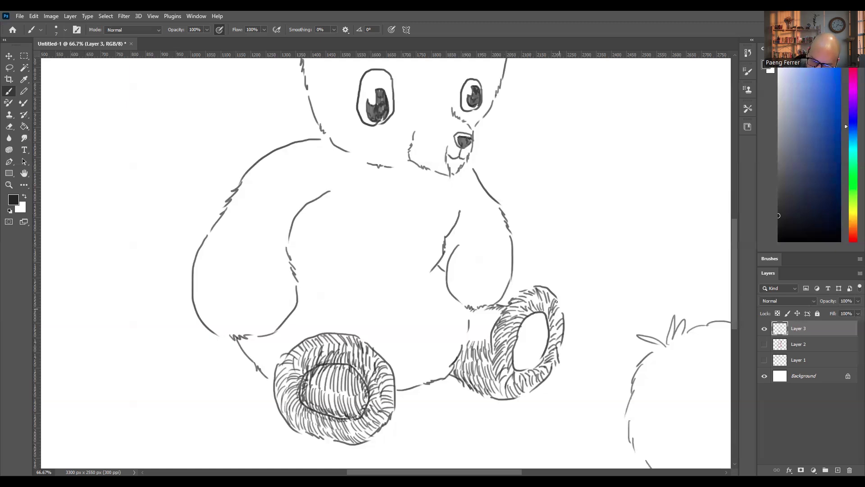
pyautogui.moveTo(548, 352)
pyautogui.mouseDown()
pyautogui.moveTo(520, 321)
pyautogui.moveTo(517, 374)
pyautogui.moveTo(544, 326)
pyautogui.mouseUp()
pyautogui.moveTo(490, 315); pyautogui.dragTo(475, 311)
pyautogui.scroll(-1, 477, 311)
pyautogui.moveTo(538, 301)
pyautogui.mouseDown()
pyautogui.moveTo(523, 315)
pyautogui.moveTo(520, 354)
pyautogui.moveTo(540, 304)
pyautogui.moveTo(545, 323)
pyautogui.moveTo(531, 322)
pyautogui.moveTo(534, 340)
pyautogui.moveTo(518, 356)
pyautogui.moveTo(547, 315)
pyautogui.moveTo(536, 299)
pyautogui.mouseUp()
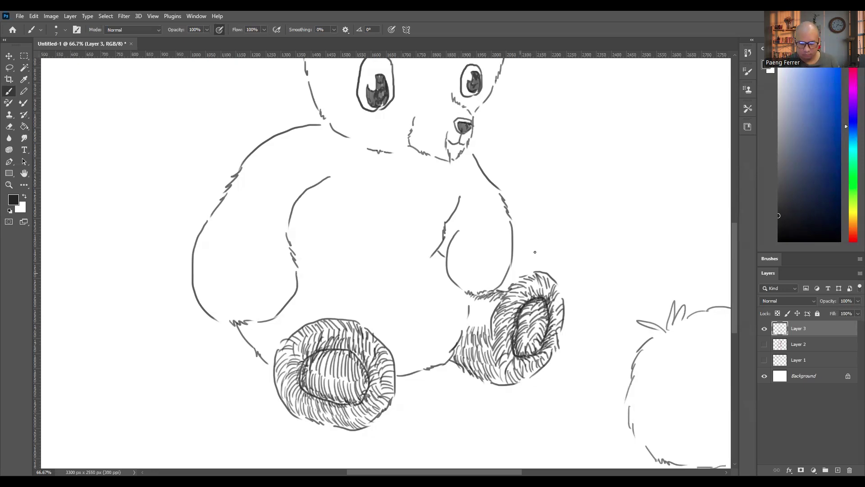
# - Shade a dark shadow band on the body along the inner and lower edge of the near arm
pyautogui.scroll(4, 534, 252)
pyautogui.moveTo(308, 242)
pyautogui.mouseDown()
pyautogui.moveTo(310, 324)
pyautogui.moveTo(243, 382)
pyautogui.moveTo(297, 358)
pyautogui.moveTo(297, 253)
pyautogui.moveTo(289, 269)
pyautogui.moveTo(301, 339)
pyautogui.moveTo(274, 367)
pyautogui.moveTo(237, 376)
pyautogui.mouseUp()
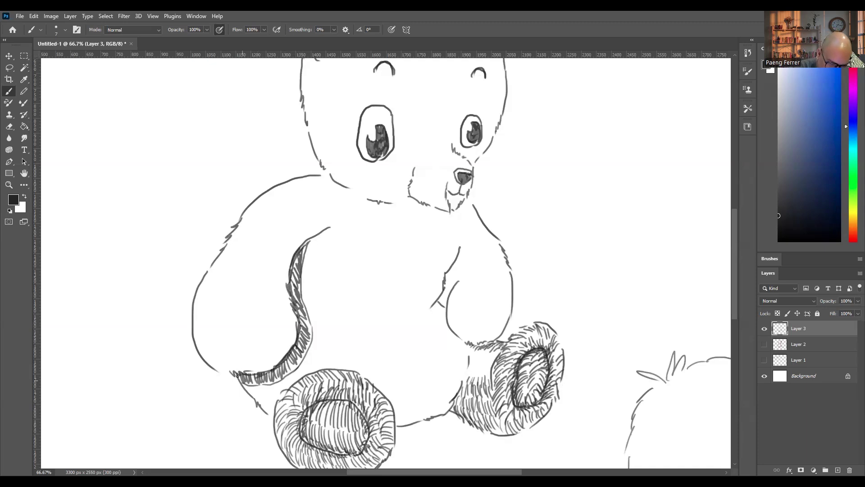
pyautogui.moveTo(304, 261)
pyautogui.mouseDown()
pyautogui.moveTo(293, 286)
pyautogui.moveTo(310, 343)
pyautogui.moveTo(303, 354)
pyautogui.mouseUp()
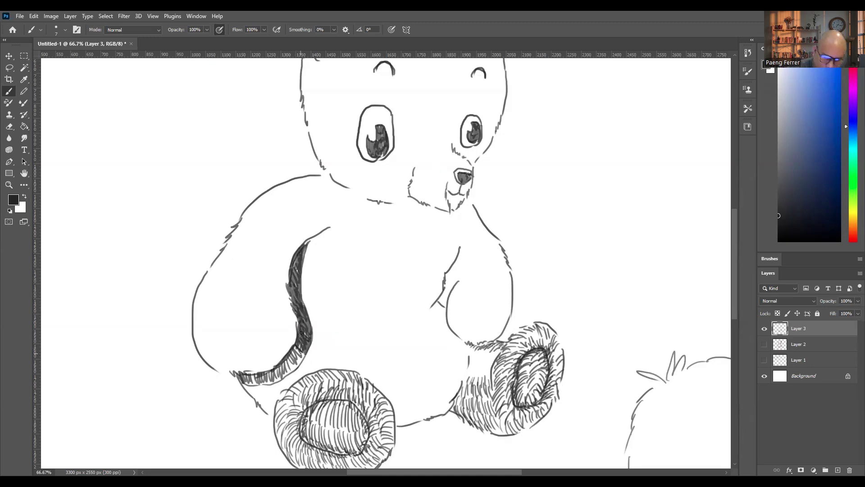
pyautogui.scroll(-2, 308, 359)
pyautogui.moveTo(295, 316)
pyautogui.mouseDown()
pyautogui.moveTo(288, 336)
pyautogui.moveTo(271, 329)
pyautogui.moveTo(248, 340)
pyautogui.moveTo(269, 343)
pyautogui.moveTo(298, 314)
pyautogui.mouseUp()
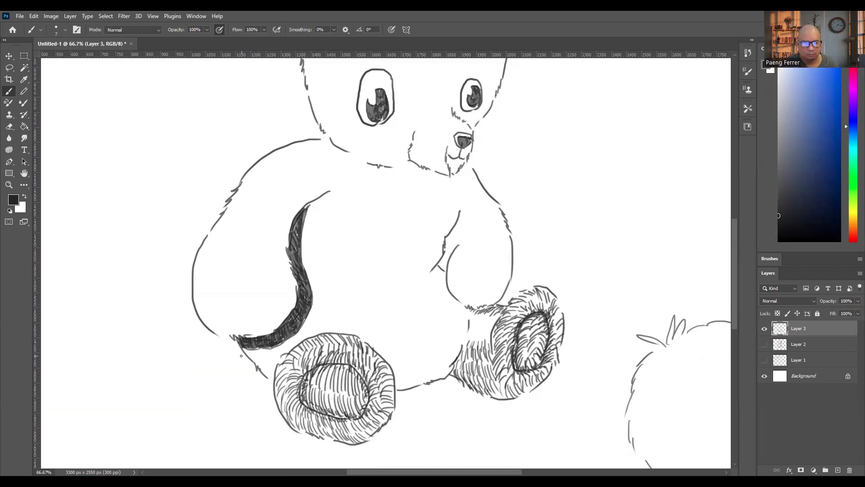
# - Show the light-and-shadow sketch layer and hatch fur strokes over the lower part and inner edge of the near arm
pyautogui.scroll(3, 241, 356)
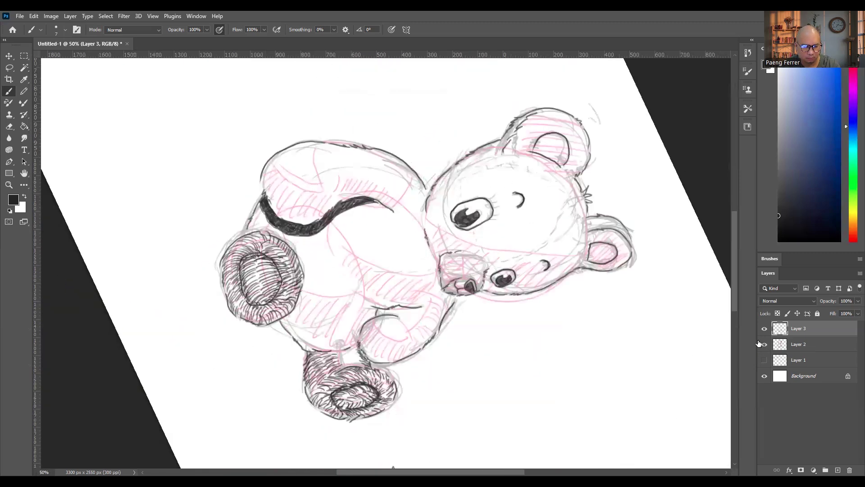
pyautogui.moveTo(280, 155); pyautogui.dragTo(285, 187)
pyautogui.moveTo(289, 183); pyautogui.dragTo(297, 201)
pyautogui.moveTo(304, 194); pyautogui.dragTo(311, 206)
pyautogui.moveTo(317, 199); pyautogui.dragTo(326, 207)
pyautogui.moveTo(333, 196); pyautogui.dragTo(337, 205)
pyautogui.moveTo(292, 162)
pyautogui.mouseDown()
pyautogui.moveTo(297, 191)
pyautogui.moveTo(337, 193)
pyautogui.mouseUp()
pyautogui.moveTo(288, 148)
pyautogui.mouseDown()
pyautogui.moveTo(317, 193)
pyautogui.moveTo(302, 163)
pyautogui.moveTo(285, 181)
pyautogui.mouseUp()
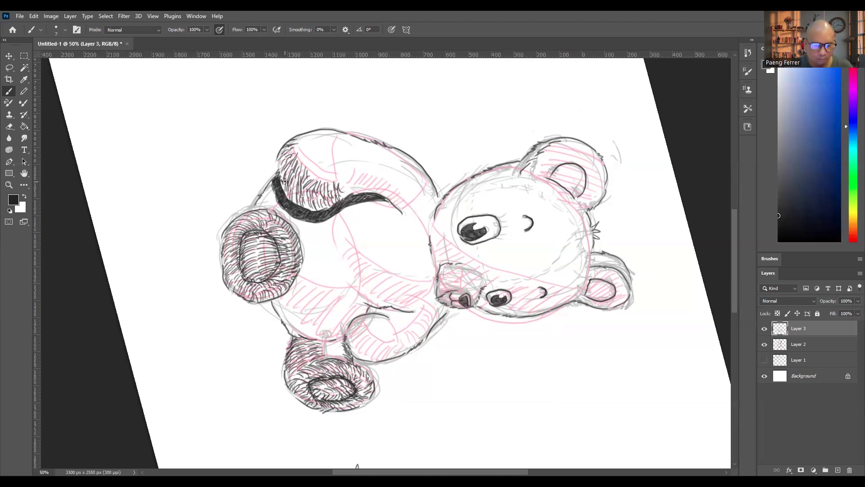
pyautogui.moveTo(350, 185)
pyautogui.mouseDown()
pyautogui.moveTo(380, 181)
pyautogui.moveTo(344, 190)
pyautogui.moveTo(358, 180)
pyautogui.moveTo(388, 188)
pyautogui.moveTo(383, 182)
pyautogui.moveTo(391, 197)
pyautogui.mouseUp()
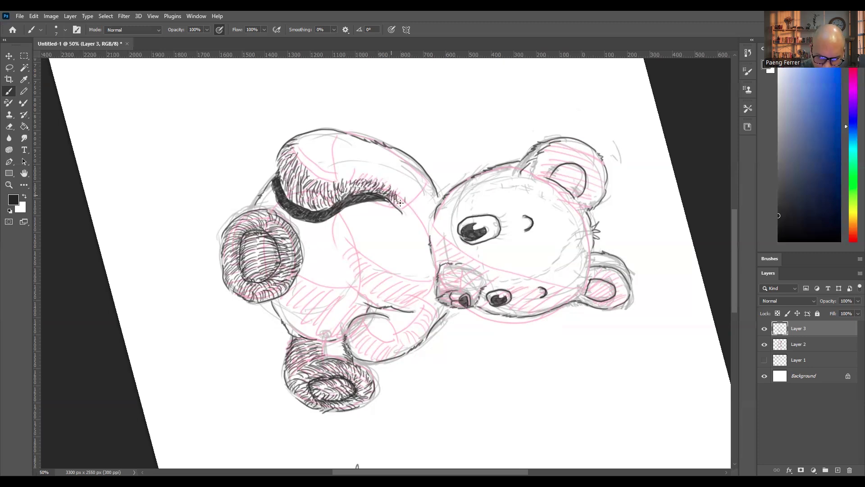
# - Add short fur strokes along the outer edge of the near arm up to the shoulder
pyautogui.moveTo(326, 131); pyautogui.dragTo(378, 148)
pyautogui.moveTo(405, 158); pyautogui.dragTo(433, 183)
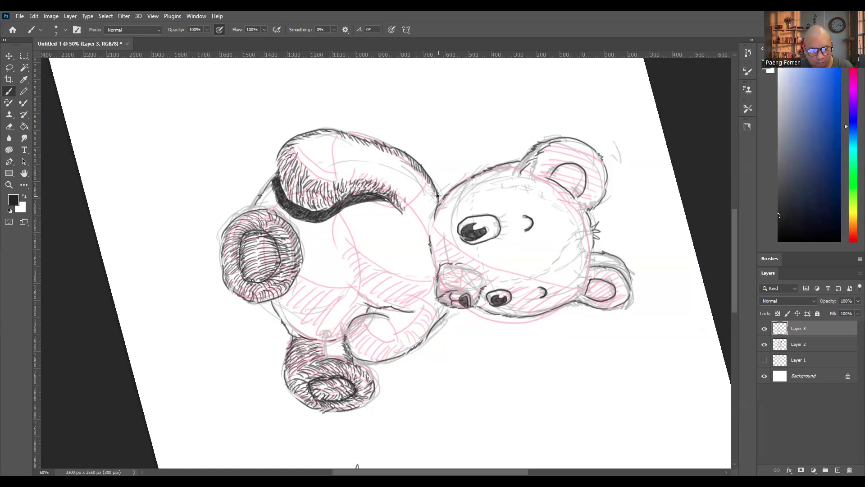
pyautogui.hotkey('ctrl', '0')
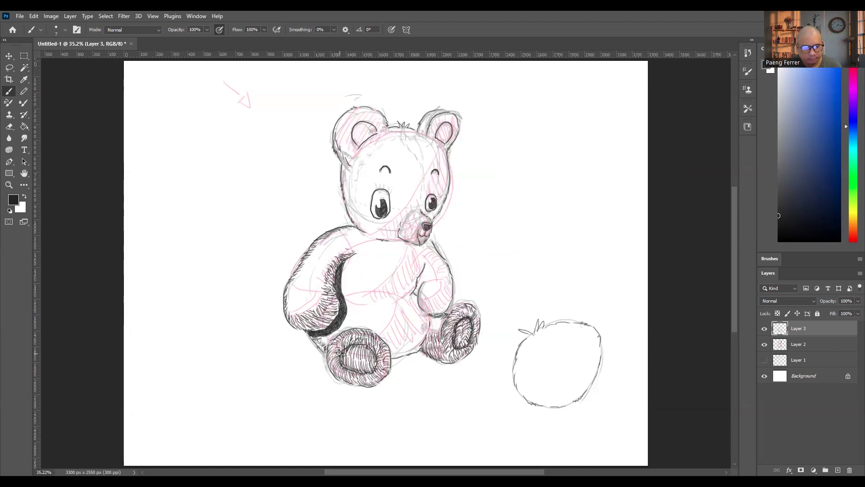
# - Fill the shaded lower belly between the two feet with fur hatching, darkening its bottom edge
pyautogui.press('r')
pyautogui.hotkey('ctrl', '+')
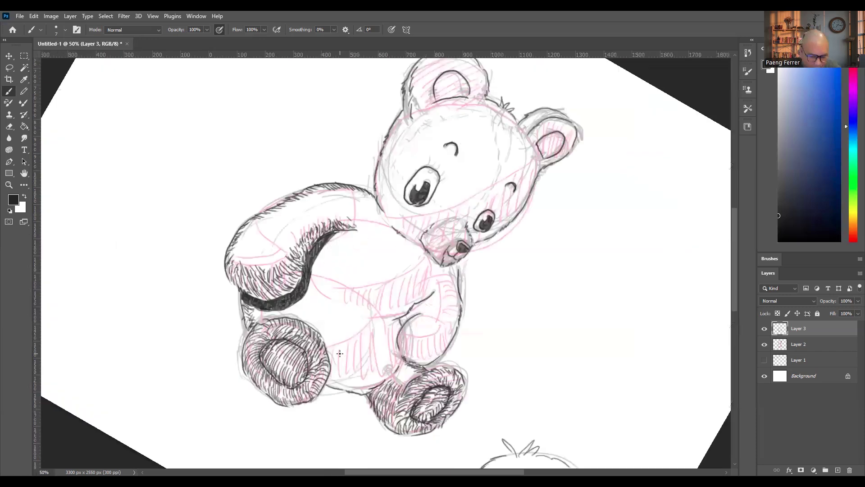
pyautogui.moveTo(335, 376); pyautogui.dragTo(338, 385)
pyautogui.moveTo(343, 379); pyautogui.dragTo(355, 390)
pyautogui.moveTo(362, 384)
pyautogui.mouseDown()
pyautogui.moveTo(365, 393)
pyautogui.moveTo(375, 384)
pyautogui.mouseUp()
pyautogui.moveTo(382, 372)
pyautogui.mouseDown()
pyautogui.moveTo(385, 379)
pyautogui.moveTo(396, 370)
pyautogui.mouseUp()
pyautogui.moveTo(333, 366)
pyautogui.mouseDown()
pyautogui.moveTo(361, 381)
pyautogui.moveTo(366, 367)
pyautogui.moveTo(383, 370)
pyautogui.moveTo(389, 359)
pyautogui.moveTo(396, 366)
pyautogui.moveTo(340, 355)
pyautogui.moveTo(360, 367)
pyautogui.moveTo(373, 350)
pyautogui.moveTo(394, 352)
pyautogui.moveTo(350, 383)
pyautogui.moveTo(377, 382)
pyautogui.moveTo(330, 359)
pyautogui.moveTo(361, 344)
pyautogui.moveTo(364, 353)
pyautogui.moveTo(386, 334)
pyautogui.moveTo(392, 344)
pyautogui.moveTo(331, 353)
pyautogui.moveTo(365, 331)
pyautogui.moveTo(373, 341)
pyautogui.moveTo(378, 319)
pyautogui.moveTo(392, 345)
pyautogui.mouseUp()
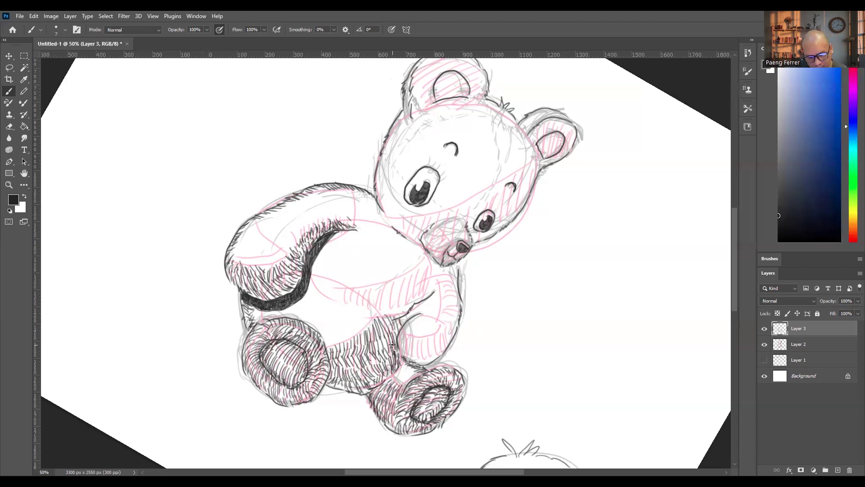
pyautogui.moveTo(334, 387)
pyautogui.mouseDown()
pyautogui.moveTo(391, 377)
pyautogui.moveTo(399, 365)
pyautogui.moveTo(370, 382)
pyautogui.mouseUp()
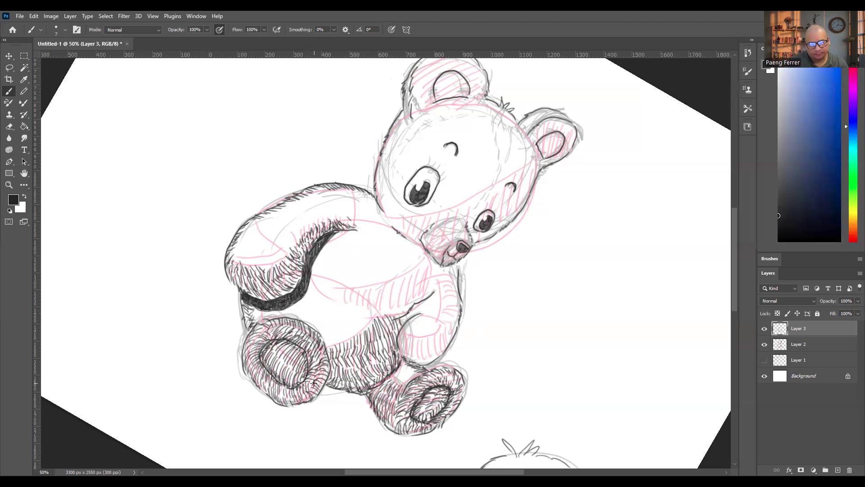
# - Hatch the shaded side of the chest beside the far arm, and check the shading without the sketch layer
pyautogui.moveTo(421, 268)
pyautogui.mouseDown()
pyautogui.moveTo(376, 297)
pyautogui.moveTo(372, 315)
pyautogui.moveTo(426, 263)
pyautogui.moveTo(438, 283)
pyautogui.moveTo(383, 306)
pyautogui.moveTo(436, 270)
pyautogui.moveTo(379, 314)
pyautogui.moveTo(419, 294)
pyautogui.moveTo(437, 268)
pyautogui.moveTo(383, 315)
pyautogui.moveTo(436, 283)
pyautogui.moveTo(399, 315)
pyautogui.mouseUp()
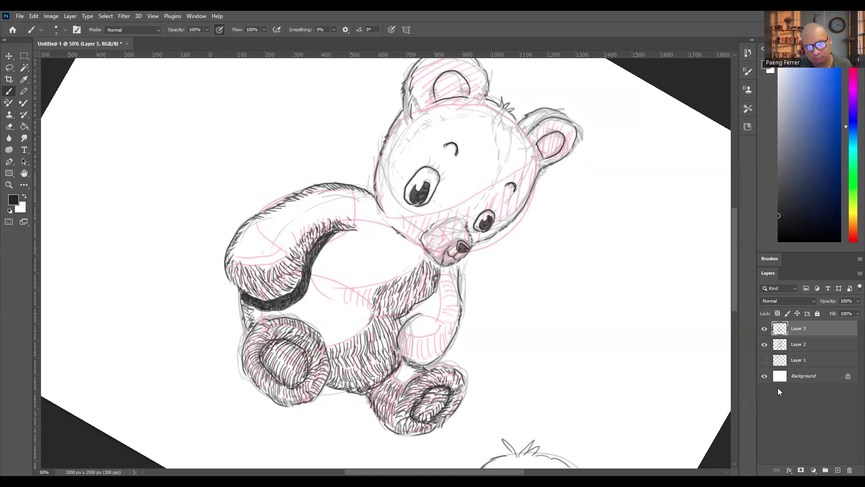
pyautogui.click(764, 344)
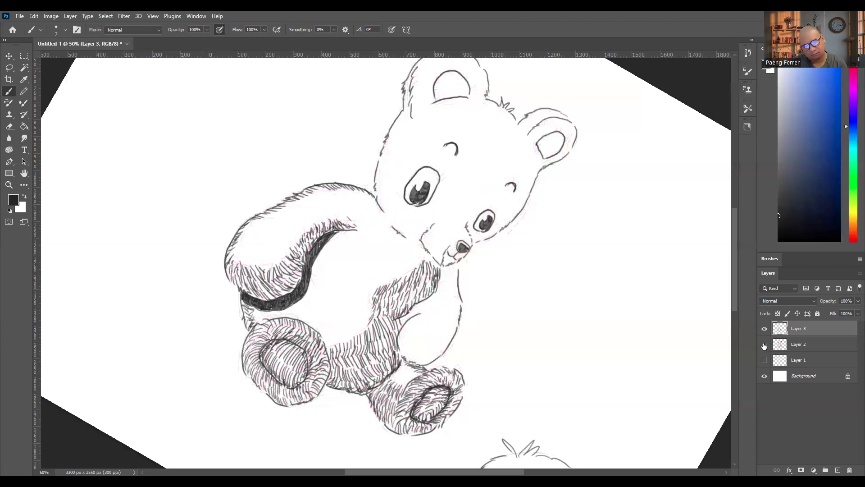
pyautogui.click(764, 345)
pyautogui.hotkey('ctrl', '0')
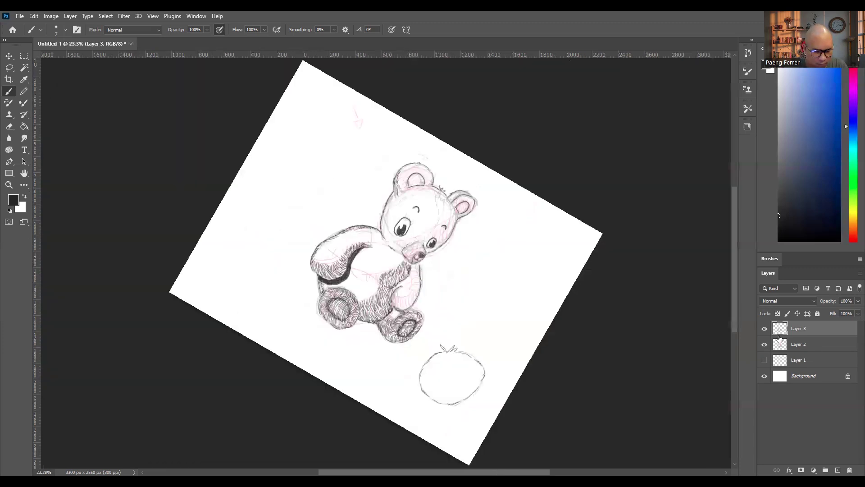
pyautogui.press('Escape')
pyautogui.hotkey('ctrl', '0')
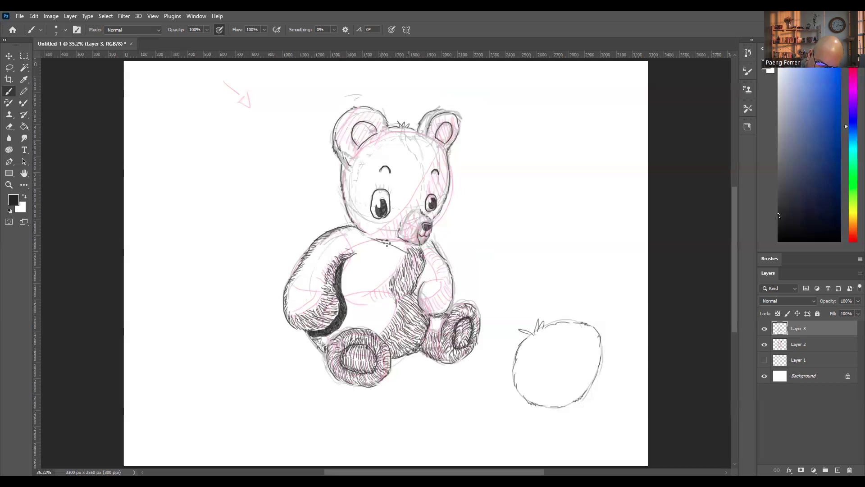
# - Shade a solid dark shadow band under the chin, from the neck across to the far shoulder
pyautogui.hotkey('ctrl', '+')
pyautogui.hotkey('ctrl', '+')
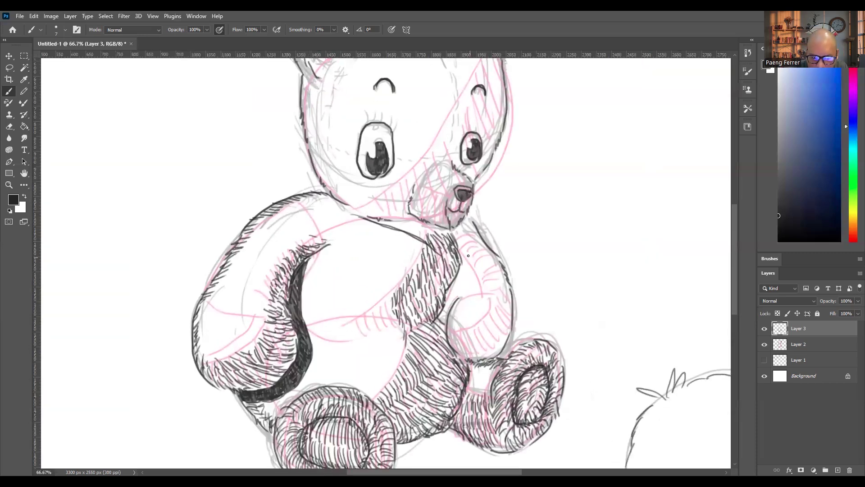
pyautogui.moveTo(432, 246); pyautogui.dragTo(457, 253)
pyautogui.moveTo(460, 250); pyautogui.dragTo(477, 248)
pyautogui.moveTo(367, 217)
pyautogui.mouseDown()
pyautogui.moveTo(410, 218)
pyautogui.moveTo(397, 227)
pyautogui.moveTo(415, 223)
pyautogui.moveTo(439, 241)
pyautogui.moveTo(472, 229)
pyautogui.moveTo(480, 239)
pyautogui.moveTo(459, 242)
pyautogui.moveTo(480, 243)
pyautogui.moveTo(473, 224)
pyautogui.moveTo(460, 223)
pyautogui.moveTo(481, 241)
pyautogui.moveTo(471, 246)
pyautogui.moveTo(454, 230)
pyautogui.mouseUp()
pyautogui.press('r')
pyautogui.moveTo(472, 199); pyautogui.dragTo(486, 299)
pyautogui.moveTo(413, 227)
pyautogui.mouseDown()
pyautogui.moveTo(424, 266)
pyautogui.moveTo(455, 265)
pyautogui.moveTo(421, 213)
pyautogui.moveTo(448, 293)
pyautogui.moveTo(423, 263)
pyautogui.moveTo(431, 293)
pyautogui.moveTo(438, 275)
pyautogui.moveTo(438, 312)
pyautogui.moveTo(432, 304)
pyautogui.moveTo(447, 300)
pyautogui.moveTo(442, 323)
pyautogui.moveTo(462, 326)
pyautogui.moveTo(460, 305)
pyautogui.moveTo(450, 319)
pyautogui.moveTo(461, 308)
pyautogui.moveTo(439, 316)
pyautogui.mouseUp()
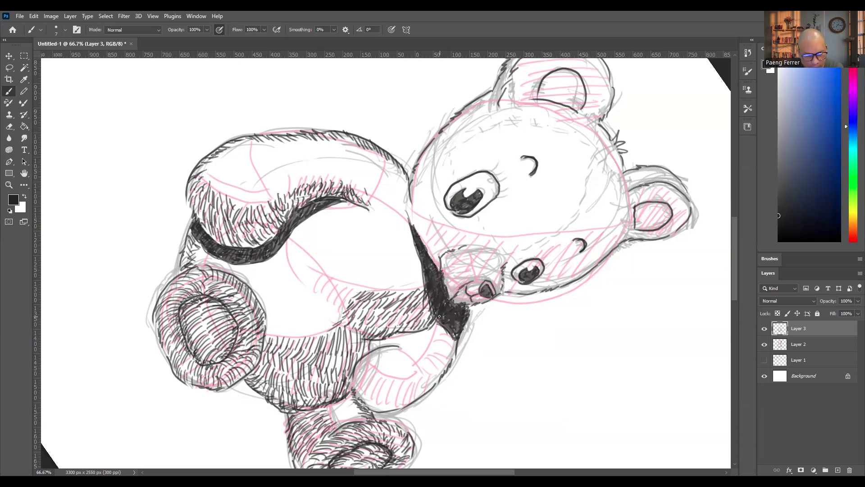
# - Erase a thin light line between the muzzle's lower edge and the dark chin shadow
pyautogui.press('e')
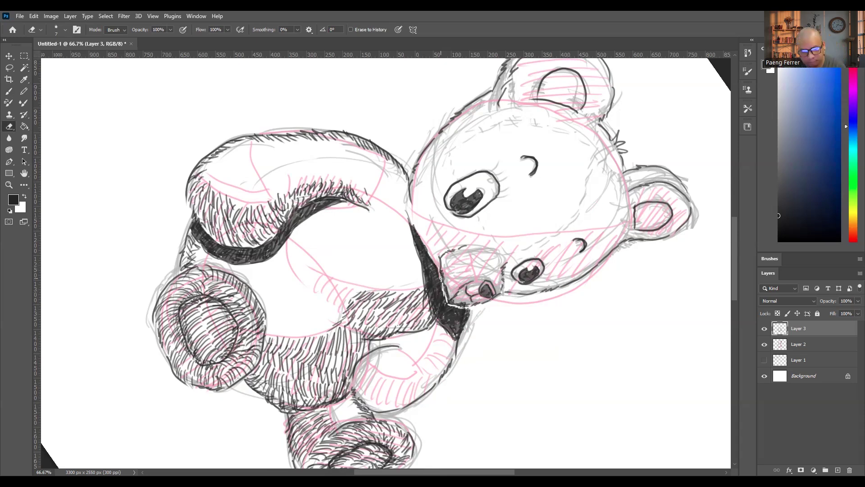
pyautogui.press('b')
pyautogui.press('e')
pyautogui.moveTo(424, 294); pyautogui.dragTo(421, 302)
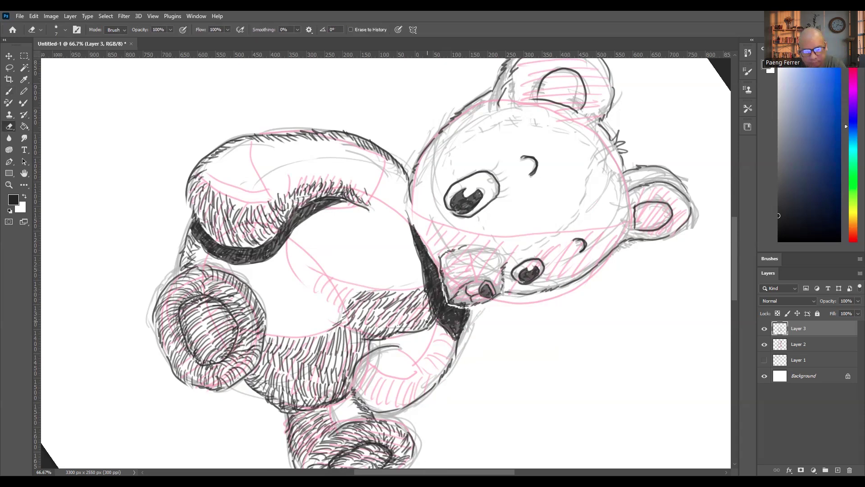
pyautogui.hotkey('ctrl', '0')
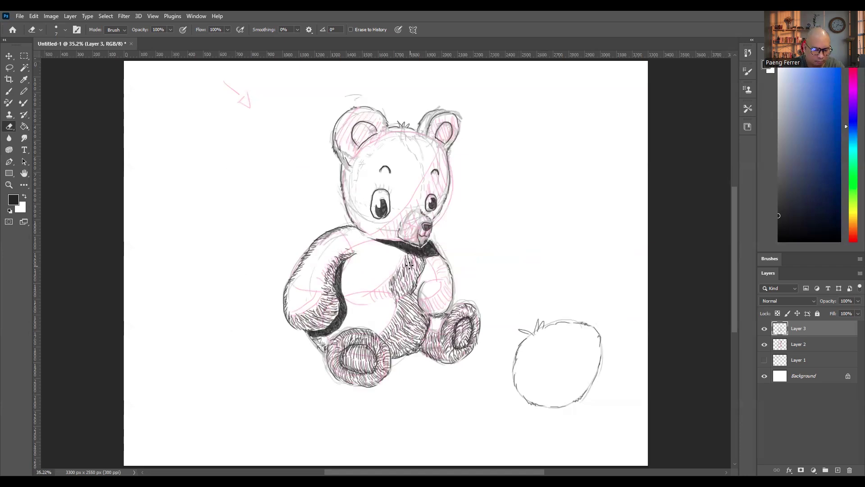
# - Hatch fur strokes along the shaded outer side and lower end of the far arm
pyautogui.hotkey('ctrl', '+')
pyautogui.hotkey('ctrl', '+')
pyautogui.hotkey('ctrl', '-')
pyautogui.press('r')
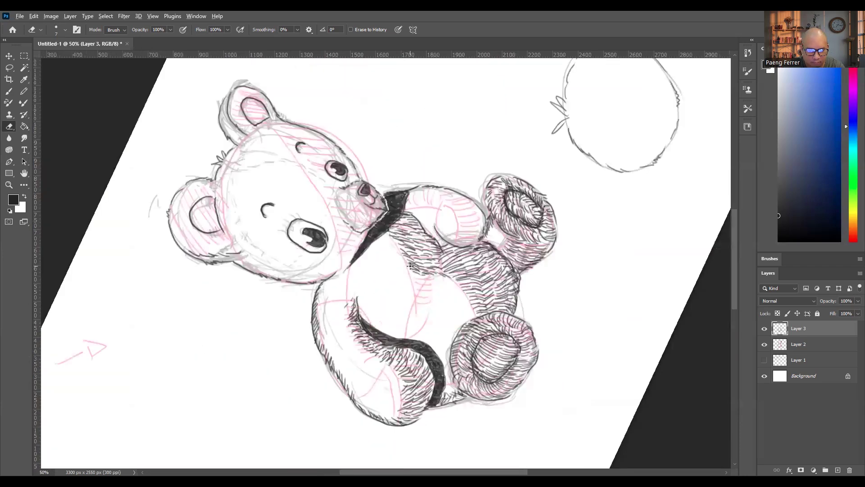
pyautogui.scroll(1, 409, 266)
pyautogui.press('b')
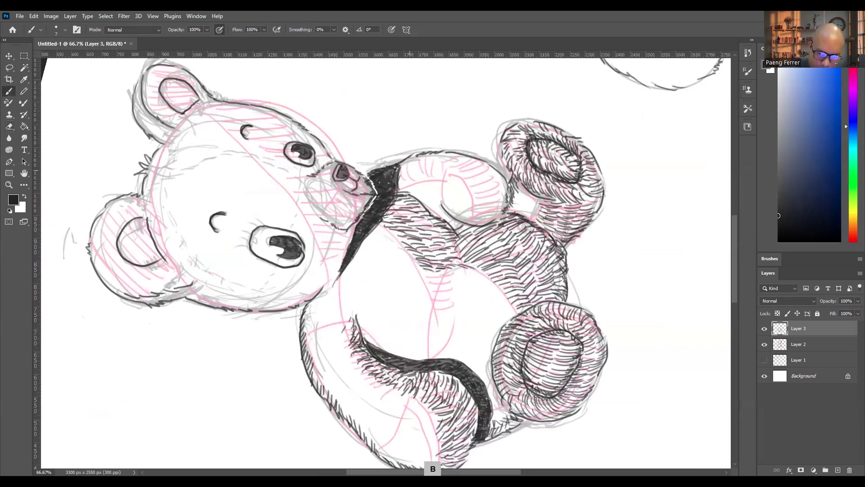
pyautogui.moveTo(462, 155)
pyautogui.mouseDown()
pyautogui.moveTo(401, 173)
pyautogui.moveTo(411, 166)
pyautogui.moveTo(458, 165)
pyautogui.moveTo(400, 186)
pyautogui.moveTo(437, 171)
pyautogui.moveTo(409, 158)
pyautogui.moveTo(470, 157)
pyautogui.moveTo(504, 175)
pyautogui.moveTo(458, 173)
pyautogui.moveTo(482, 197)
pyautogui.moveTo(474, 218)
pyautogui.moveTo(463, 174)
pyautogui.moveTo(495, 197)
pyautogui.moveTo(485, 214)
pyautogui.moveTo(487, 169)
pyautogui.moveTo(496, 201)
pyautogui.moveTo(495, 210)
pyautogui.moveTo(481, 166)
pyautogui.moveTo(504, 178)
pyautogui.moveTo(501, 208)
pyautogui.mouseUp()
pyautogui.moveTo(493, 167)
pyautogui.mouseDown()
pyautogui.moveTo(506, 186)
pyautogui.moveTo(498, 214)
pyautogui.moveTo(479, 217)
pyautogui.mouseUp()
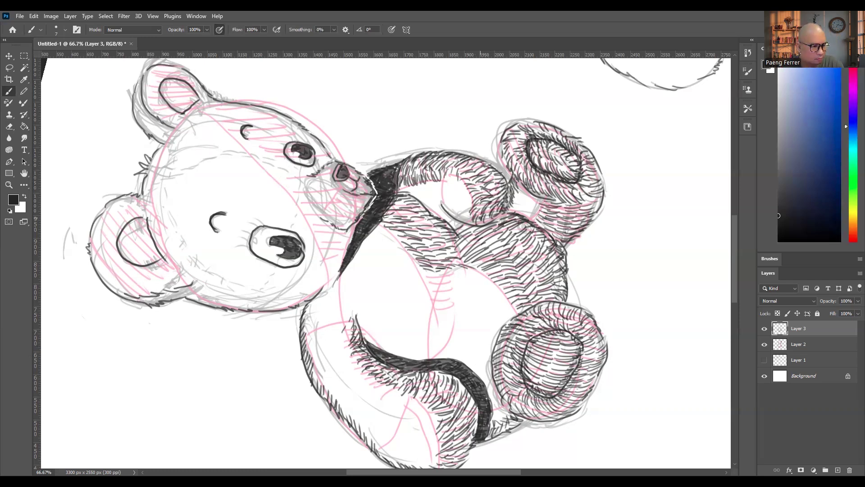
pyautogui.hotkey('ctrl', '0')
pyautogui.press('Escape')
pyautogui.hotkey('ctrl', '0')
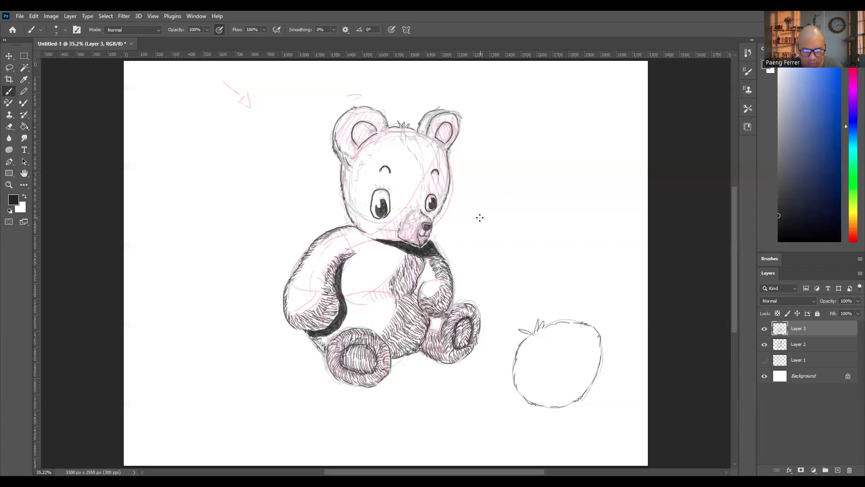
# - Fill the lower part of the muzzle around the nose and mouth with short fur hatching
pyautogui.hotkey('ctrl', '+')
pyautogui.hotkey('ctrl', '+')
pyautogui.hotkey('ctrl', '+')
pyautogui.moveTo(425, 180); pyautogui.dragTo(438, 193)
pyautogui.moveTo(444, 191); pyautogui.dragTo(458, 201)
pyautogui.moveTo(466, 193)
pyautogui.mouseDown()
pyautogui.moveTo(424, 169)
pyautogui.moveTo(447, 187)
pyautogui.moveTo(466, 182)
pyautogui.moveTo(439, 158)
pyautogui.moveTo(440, 166)
pyautogui.moveTo(468, 175)
pyautogui.moveTo(440, 158)
pyautogui.moveTo(458, 157)
pyautogui.moveTo(501, 193)
pyautogui.moveTo(482, 187)
pyautogui.moveTo(488, 205)
pyautogui.moveTo(501, 196)
pyautogui.moveTo(482, 169)
pyautogui.moveTo(505, 179)
pyautogui.moveTo(483, 171)
pyautogui.moveTo(515, 148)
pyautogui.mouseUp()
pyautogui.moveTo(495, 182); pyautogui.dragTo(499, 186)
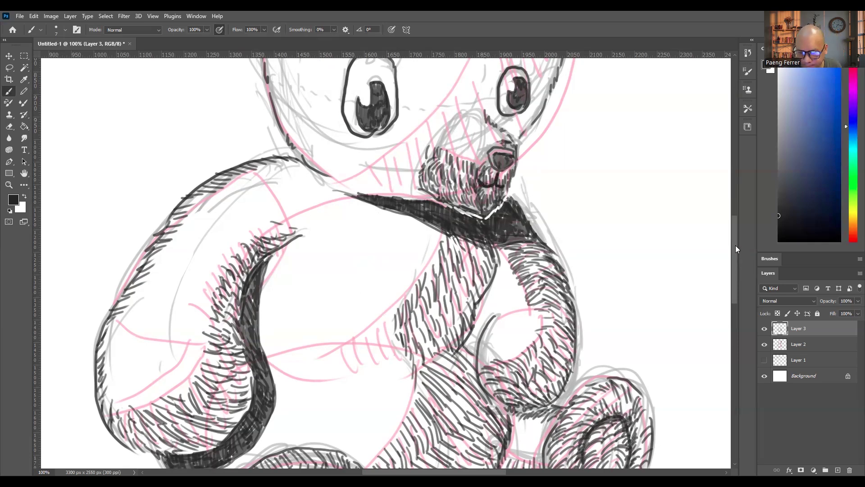
# - Add short fur strokes along the near side edge of the head, from the neck up to the ear
pyautogui.scroll(3, 737, 249)
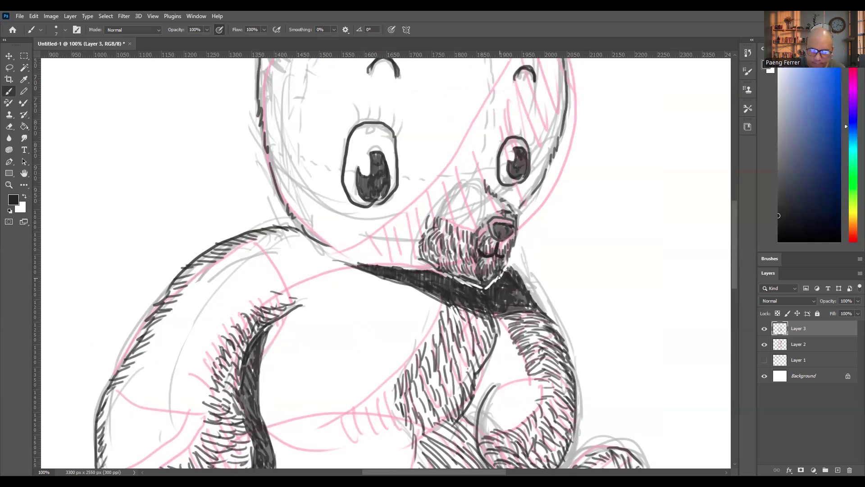
pyautogui.scroll(4, 734, 238)
pyautogui.hotkey('ctrl', '+')
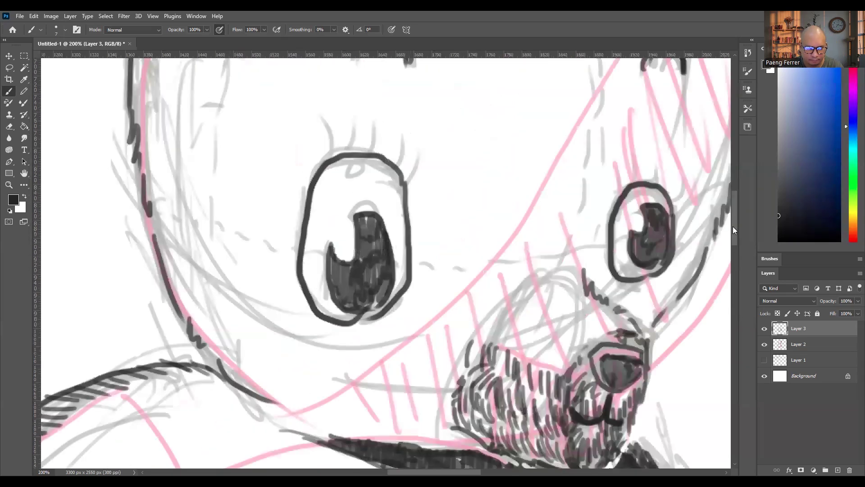
pyautogui.hotkey('ctrl', '-')
pyautogui.hotkey('ctrl', '-')
pyautogui.moveTo(368, 215); pyautogui.dragTo(415, 180)
pyautogui.moveTo(355, 223); pyautogui.dragTo(351, 227)
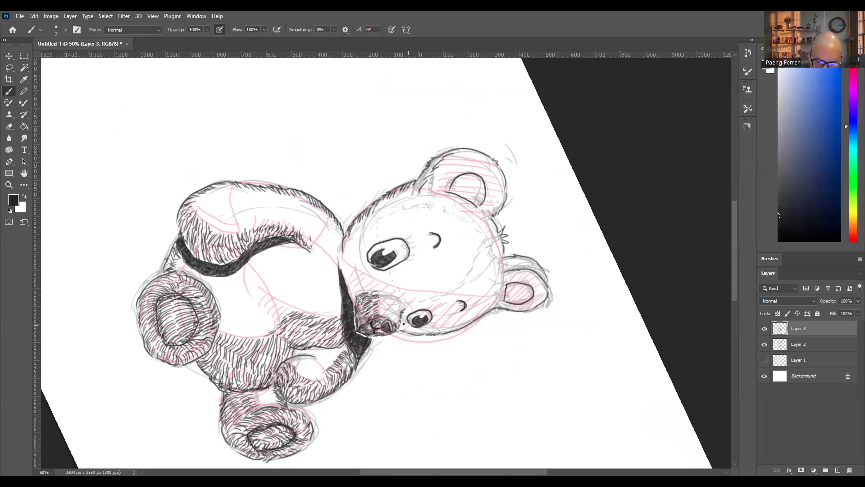
# - Fill the shaded side of the face around the far eye and along the lower cheek with fur hatching
pyautogui.moveTo(433, 333)
pyautogui.mouseDown()
pyautogui.moveTo(494, 295)
pyautogui.moveTo(490, 311)
pyautogui.moveTo(478, 294)
pyautogui.moveTo(491, 289)
pyautogui.moveTo(477, 290)
pyautogui.moveTo(501, 262)
pyautogui.moveTo(492, 252)
pyautogui.moveTo(494, 275)
pyautogui.moveTo(471, 298)
pyautogui.moveTo(495, 279)
pyautogui.moveTo(471, 304)
pyautogui.moveTo(492, 285)
pyautogui.moveTo(476, 306)
pyautogui.moveTo(489, 305)
pyautogui.moveTo(448, 318)
pyautogui.moveTo(436, 301)
pyautogui.moveTo(404, 322)
pyautogui.moveTo(441, 328)
pyautogui.moveTo(461, 318)
pyautogui.moveTo(436, 315)
pyautogui.moveTo(454, 306)
pyautogui.moveTo(459, 316)
pyautogui.moveTo(440, 302)
pyautogui.moveTo(465, 303)
pyautogui.moveTo(435, 296)
pyautogui.moveTo(457, 293)
pyautogui.mouseUp()
pyautogui.moveTo(345, 263)
pyautogui.mouseDown()
pyautogui.moveTo(355, 295)
pyautogui.moveTo(351, 276)
pyautogui.moveTo(368, 287)
pyautogui.moveTo(366, 277)
pyautogui.moveTo(399, 269)
pyautogui.moveTo(367, 287)
pyautogui.moveTo(407, 298)
pyautogui.moveTo(391, 290)
pyautogui.moveTo(426, 292)
pyautogui.moveTo(409, 302)
pyautogui.moveTo(418, 303)
pyautogui.moveTo(407, 311)
pyautogui.moveTo(421, 305)
pyautogui.moveTo(405, 322)
pyautogui.moveTo(439, 318)
pyautogui.mouseUp()
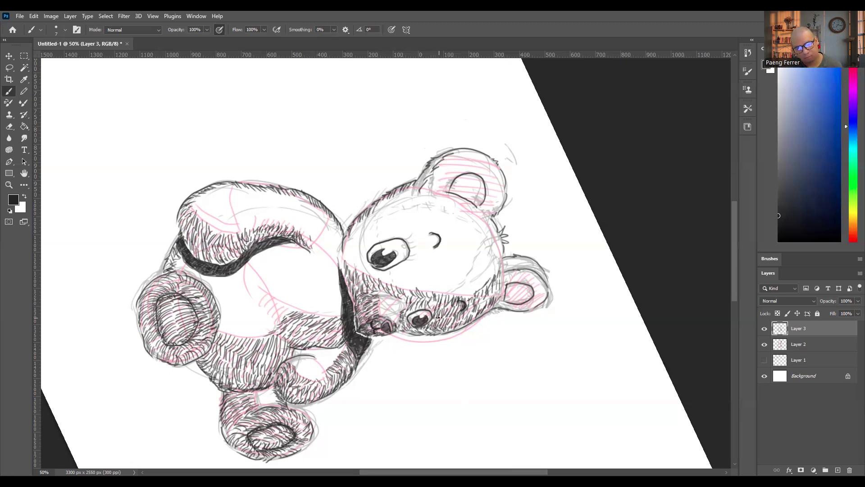
pyautogui.hotkey('ctrl', '0')
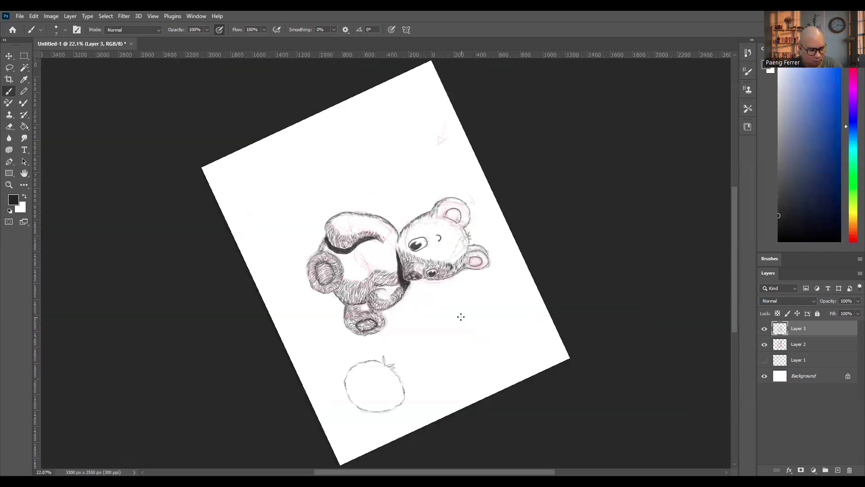
pyautogui.press('Escape')
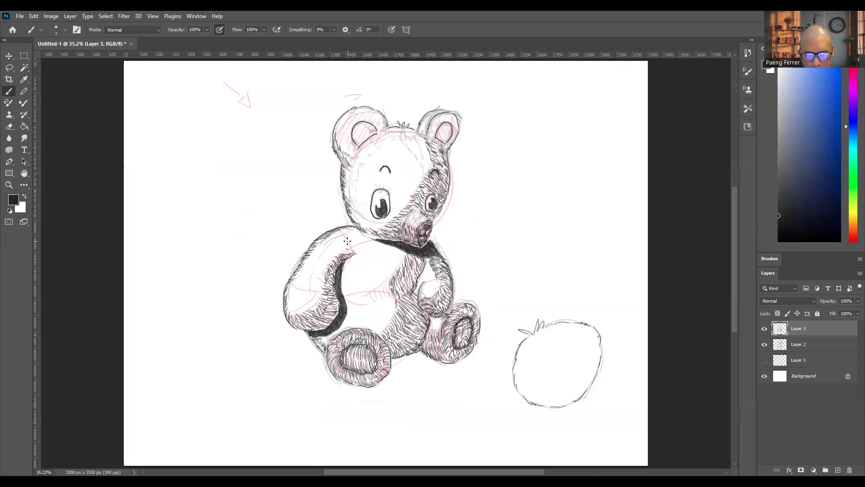
# - Hide the light-and-shadow sketch layer and define the muzzle's edge against the face hatching
pyautogui.click(764, 344)
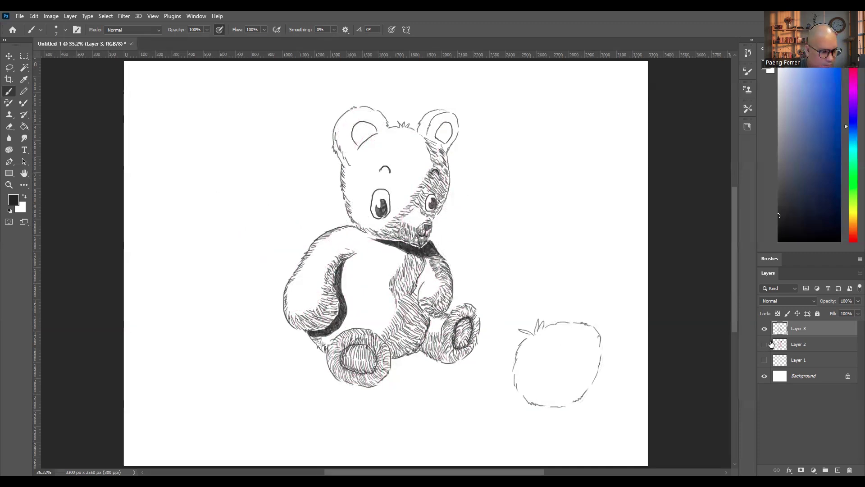
pyautogui.press('e')
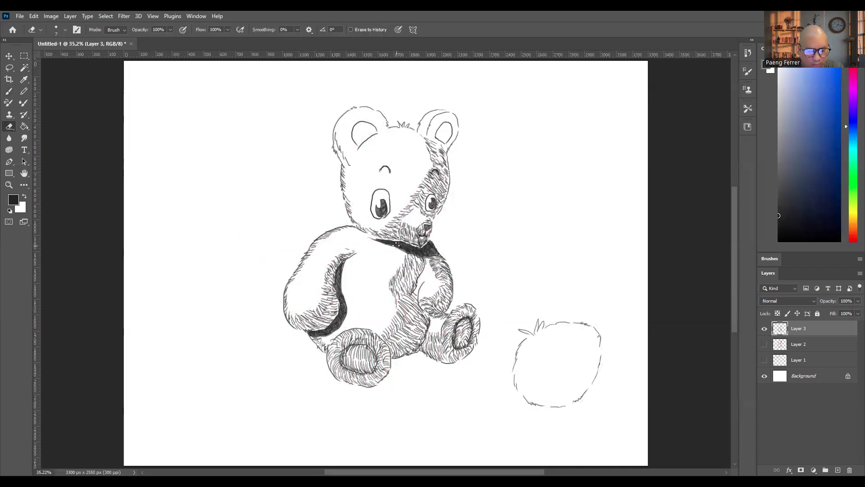
pyautogui.press('b')
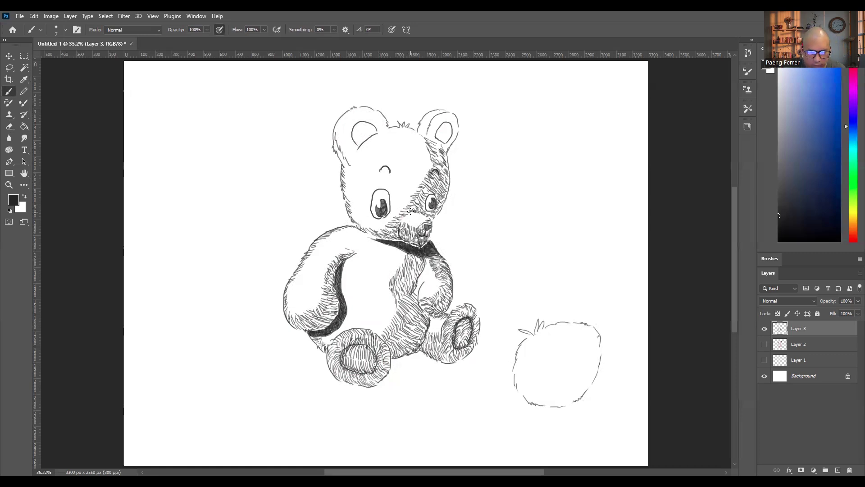
# - Show the sketch layer again and fill the near ear's rim and inner area with fur hatching
pyautogui.moveTo(733, 282); pyautogui.dragTo(733, 276)
pyautogui.hotkey('ctrl', '+')
pyautogui.hotkey('ctrl', '+')
pyautogui.hotkey('ctrl', '+')
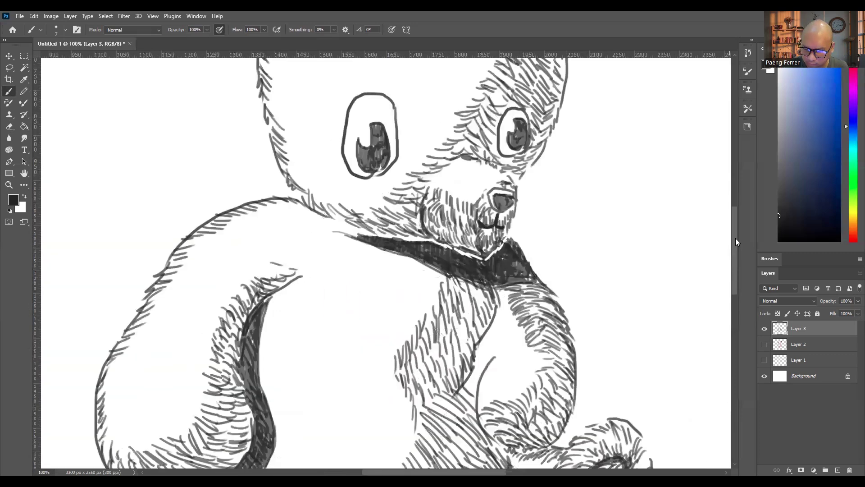
pyautogui.moveTo(734, 240); pyautogui.dragTo(732, 195)
pyautogui.click(764, 344)
pyautogui.moveTo(243, 166)
pyautogui.mouseDown()
pyautogui.moveTo(265, 236)
pyautogui.moveTo(277, 249)
pyautogui.moveTo(256, 152)
pyautogui.moveTo(273, 227)
pyautogui.moveTo(289, 228)
pyautogui.moveTo(273, 133)
pyautogui.moveTo(288, 147)
pyautogui.moveTo(281, 164)
pyautogui.moveTo(300, 219)
pyautogui.moveTo(282, 180)
pyautogui.moveTo(319, 137)
pyautogui.moveTo(351, 141)
pyautogui.moveTo(362, 158)
pyautogui.moveTo(301, 141)
pyautogui.moveTo(294, 108)
pyautogui.moveTo(350, 111)
pyautogui.moveTo(343, 127)
pyautogui.moveTo(376, 141)
pyautogui.moveTo(380, 162)
pyautogui.moveTo(357, 127)
pyautogui.moveTo(335, 133)
pyautogui.moveTo(330, 113)
pyautogui.moveTo(267, 145)
pyautogui.moveTo(289, 160)
pyautogui.moveTo(342, 128)
pyautogui.moveTo(247, 160)
pyautogui.mouseUp()
pyautogui.moveTo(304, 163)
pyautogui.mouseDown()
pyautogui.moveTo(323, 207)
pyautogui.moveTo(331, 162)
pyautogui.moveTo(359, 177)
pyautogui.moveTo(326, 153)
pyautogui.moveTo(292, 178)
pyautogui.moveTo(297, 203)
pyautogui.moveTo(305, 158)
pyautogui.moveTo(331, 148)
pyautogui.moveTo(356, 167)
pyautogui.moveTo(312, 228)
pyautogui.mouseUp()
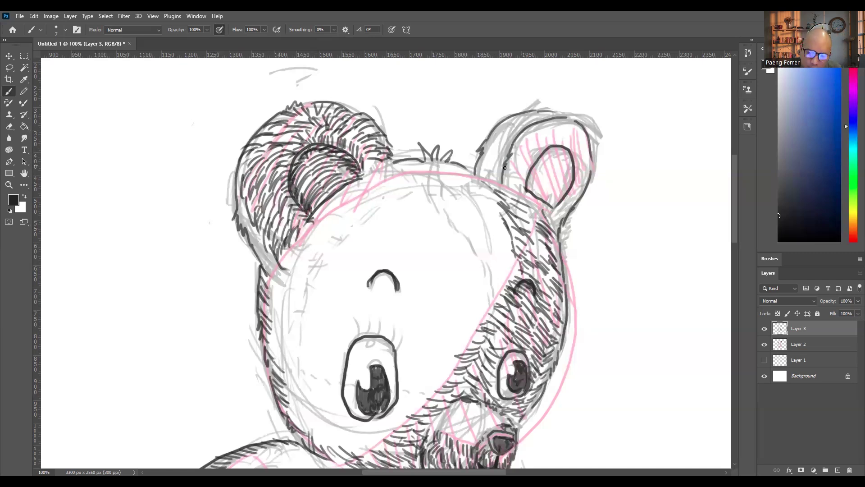
# - Hatch fur strokes around the rim of the far ear
pyautogui.press('r')
pyautogui.hotkey('ctrl', '-')
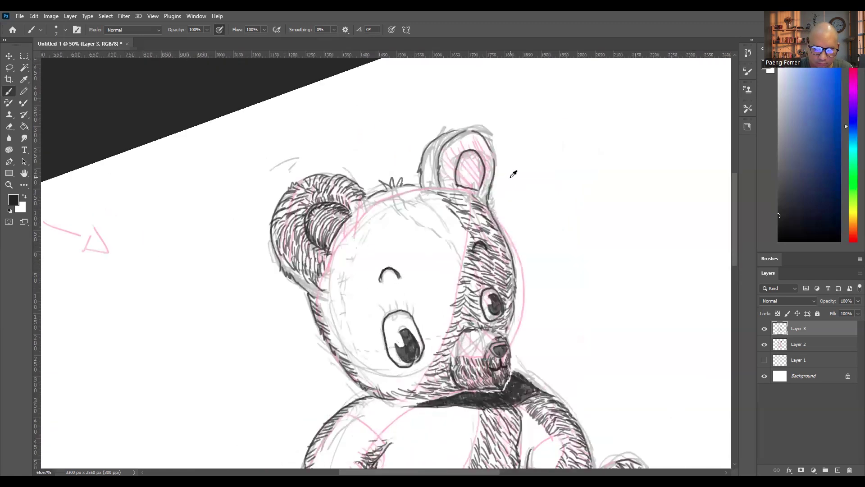
pyautogui.press('r')
pyautogui.moveTo(413, 137); pyautogui.dragTo(420, 175)
pyautogui.moveTo(421, 131)
pyautogui.mouseDown()
pyautogui.moveTo(434, 118)
pyautogui.moveTo(424, 158)
pyautogui.moveTo(433, 175)
pyautogui.mouseUp()
pyautogui.moveTo(440, 131)
pyautogui.mouseDown()
pyautogui.moveTo(455, 135)
pyautogui.moveTo(462, 170)
pyautogui.mouseUp()
pyautogui.moveTo(446, 115); pyautogui.dragTo(466, 169)
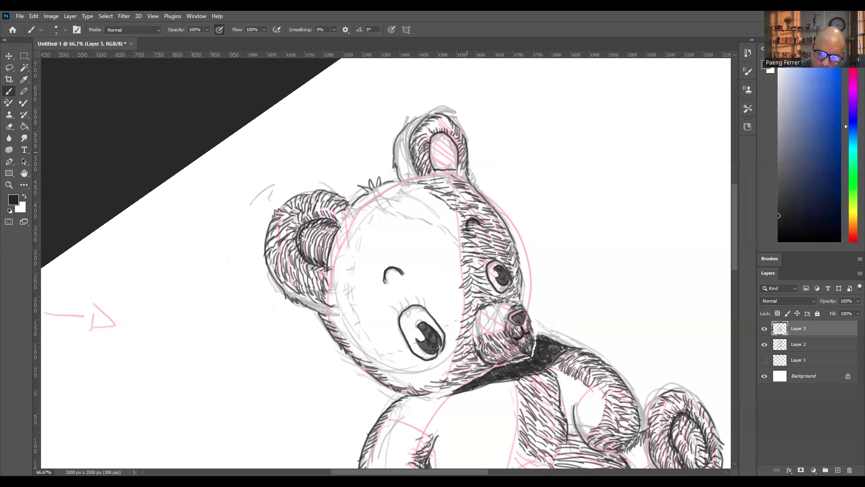
# - Finish the far ear's rim and inner area with fur hatching and hide the light-and-shadow sketch layer
pyautogui.moveTo(454, 127)
pyautogui.mouseDown()
pyautogui.moveTo(439, 116)
pyautogui.moveTo(417, 146)
pyautogui.mouseUp()
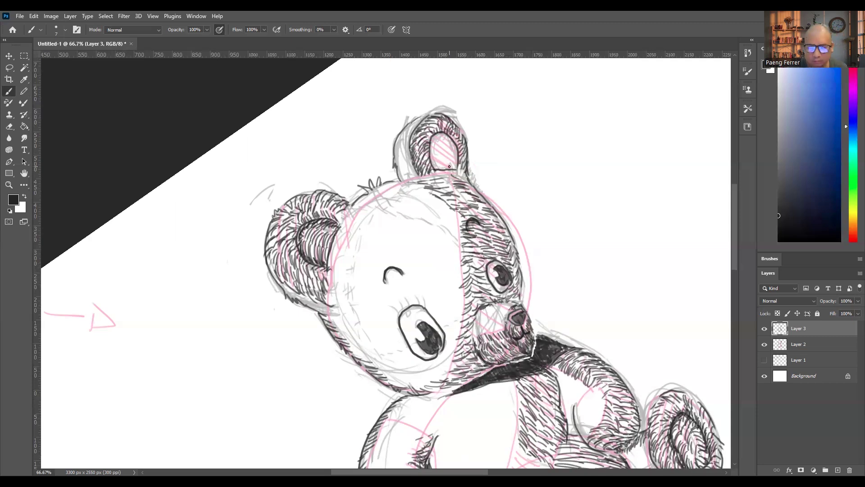
pyautogui.moveTo(444, 174)
pyautogui.mouseDown()
pyautogui.moveTo(458, 173)
pyautogui.moveTo(424, 176)
pyautogui.moveTo(454, 168)
pyautogui.moveTo(431, 176)
pyautogui.mouseUp()
pyautogui.moveTo(433, 138)
pyautogui.mouseDown()
pyautogui.moveTo(446, 171)
pyautogui.moveTo(449, 162)
pyautogui.moveTo(434, 154)
pyautogui.moveTo(454, 141)
pyautogui.mouseUp()
pyautogui.click(764, 344)
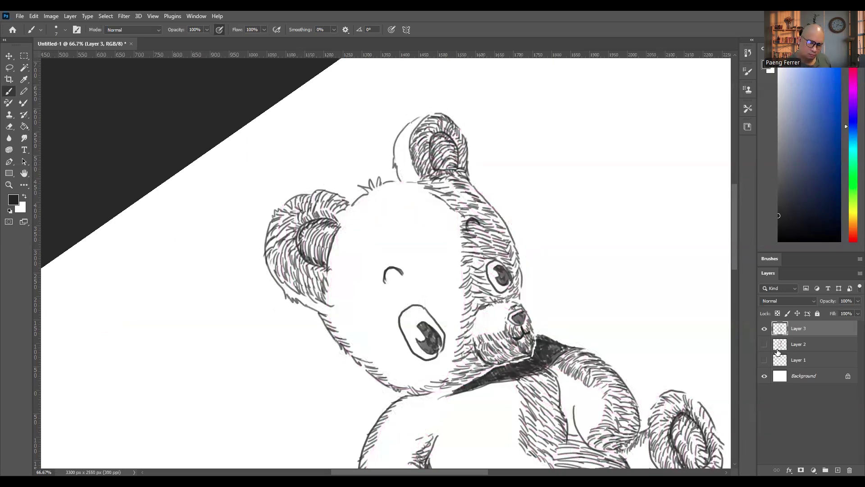
# - Clean up the hatching edge on the forehead and add sparse fur strokes to the lit side of the head and the near arm
pyautogui.press('e')
pyautogui.moveTo(443, 201); pyautogui.dragTo(456, 202)
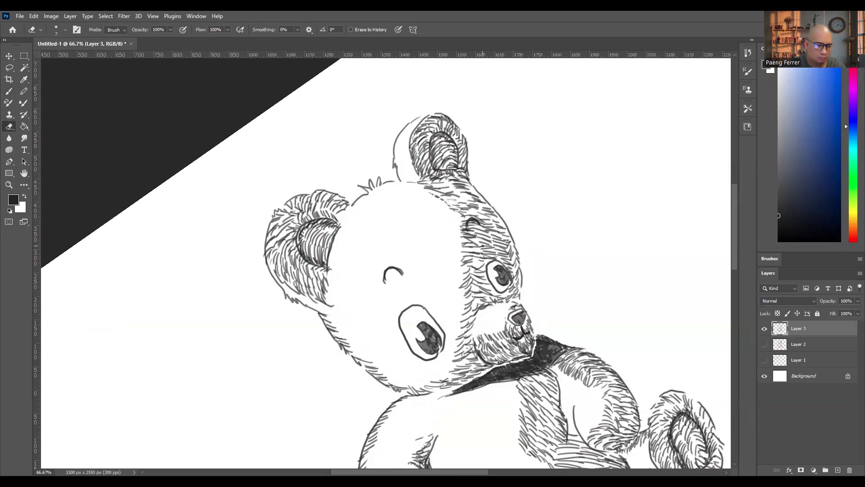
pyautogui.press('b')
pyautogui.moveTo(395, 161); pyautogui.dragTo(402, 186)
pyautogui.hotkey('ctrl', '0')
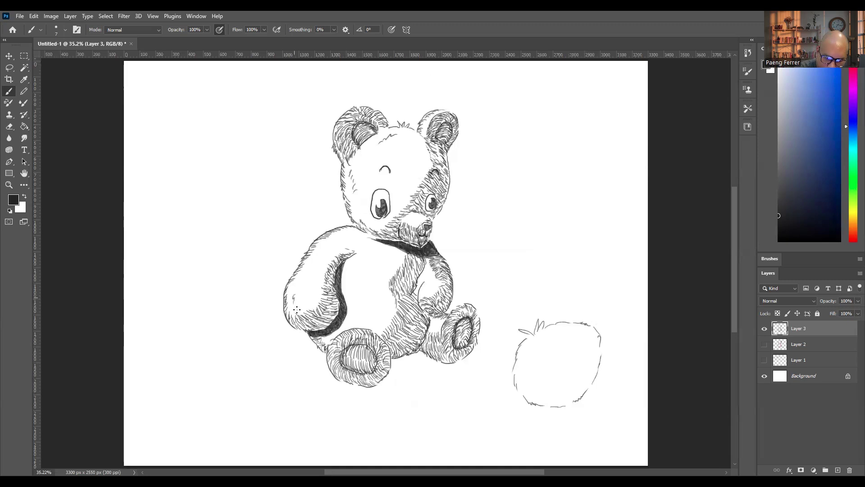
pyautogui.moveTo(325, 260); pyautogui.dragTo(320, 276)
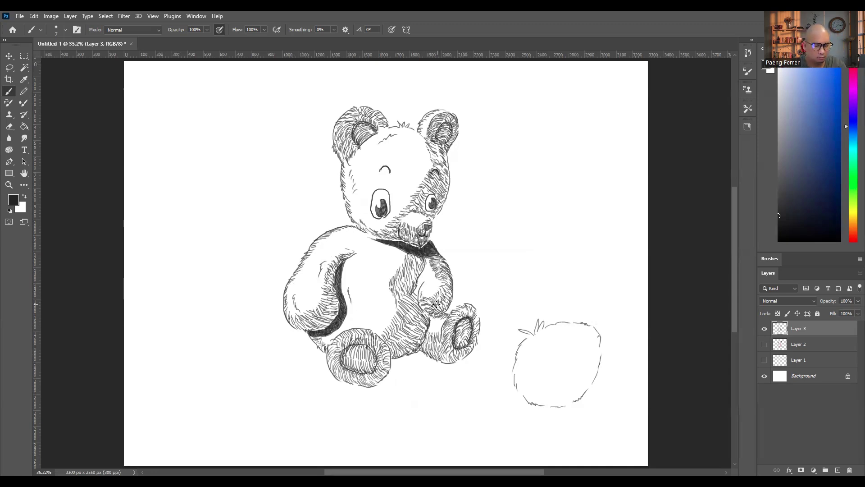
# - Erase the ball beside the bear and touch up the arms with small fur strokes
pyautogui.press('e')
pyautogui.moveTo(544, 325)
pyautogui.mouseDown()
pyautogui.moveTo(523, 330)
pyautogui.moveTo(520, 343)
pyautogui.moveTo(544, 405)
pyautogui.moveTo(528, 401)
pyautogui.moveTo(570, 402)
pyautogui.moveTo(614, 338)
pyautogui.mouseUp()
pyautogui.press('b')
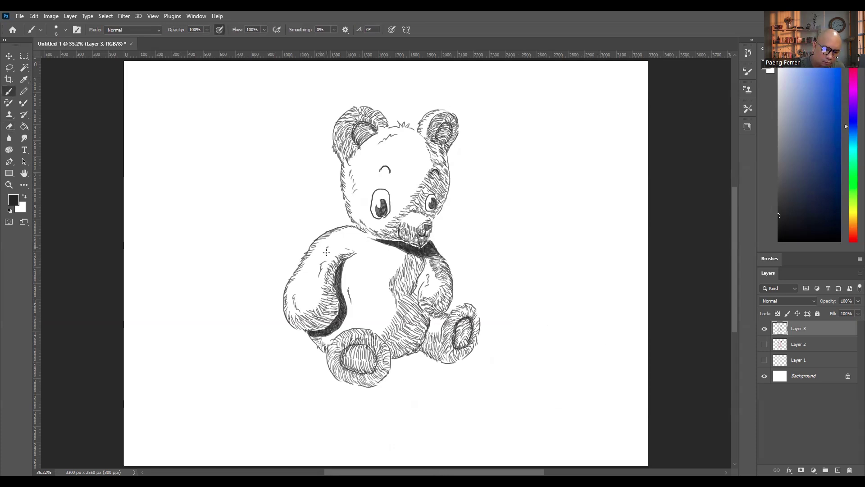
pyautogui.press('e')
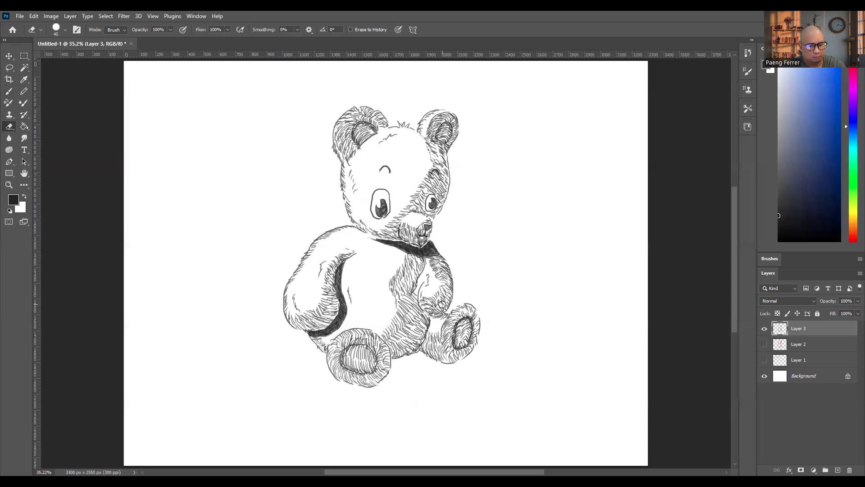
pyautogui.press('b')
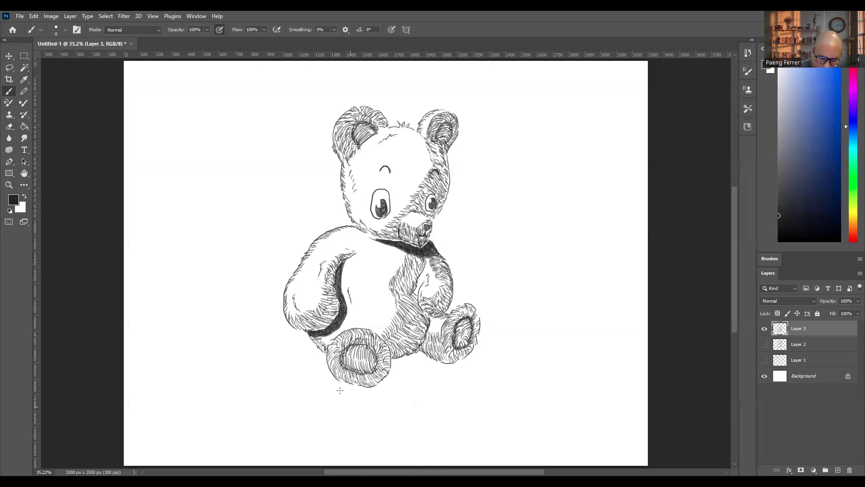
# - Hatch the bear's cast shadow on the ground with long horizontal strokes extending away from the feet
pyautogui.moveTo(521, 353); pyautogui.dragTo(484, 342)
pyautogui.moveTo(353, 410)
pyautogui.mouseDown()
pyautogui.moveTo(342, 391)
pyautogui.moveTo(435, 394)
pyautogui.mouseUp()
pyautogui.moveTo(347, 396); pyautogui.dragTo(428, 397)
pyautogui.moveTo(361, 402); pyautogui.dragTo(443, 406)
pyautogui.moveTo(352, 409); pyautogui.dragTo(474, 413)
pyautogui.moveTo(396, 381); pyautogui.dragTo(458, 378)
pyautogui.moveTo(396, 366); pyautogui.dragTo(428, 363)
pyautogui.moveTo(475, 351); pyautogui.dragTo(530, 359)
pyautogui.moveTo(432, 374); pyautogui.dragTo(553, 367)
pyautogui.moveTo(432, 391); pyautogui.dragTo(553, 386)
pyautogui.moveTo(442, 406); pyautogui.dragTo(611, 410)
pyautogui.moveTo(524, 364); pyautogui.dragTo(548, 366)
pyautogui.moveTo(509, 385); pyautogui.dragTo(605, 390)
pyautogui.moveTo(512, 400)
pyautogui.mouseDown()
pyautogui.moveTo(610, 396)
pyautogui.moveTo(584, 402)
pyautogui.mouseUp()
pyautogui.moveTo(342, 401); pyautogui.dragTo(374, 402)
pyautogui.moveTo(357, 413); pyautogui.dragTo(503, 410)
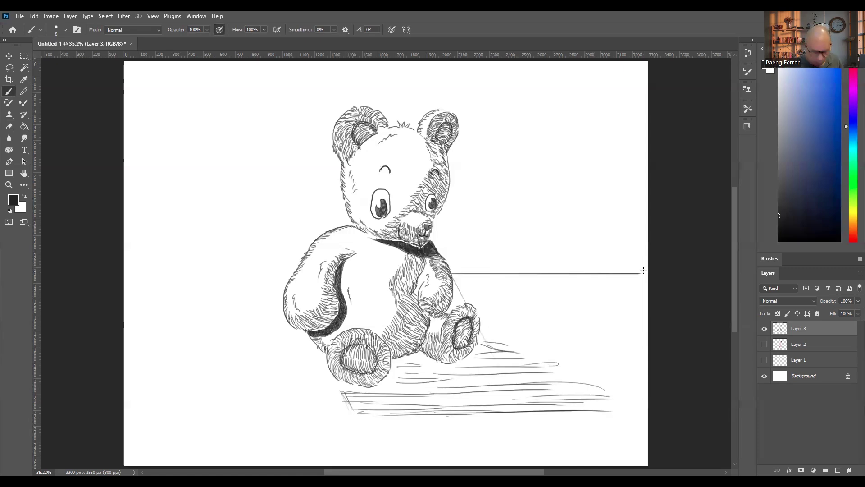
# - Draw a straight horizontal ground line behind the bear, from each side of the body out to the canvas edge
pyautogui.moveTo(450, 268); pyautogui.dragTo(648, 267)
pyautogui.moveTo(297, 269); pyautogui.dragTo(123, 268)
pyautogui.hotkey('ctrl', 'z')
pyautogui.moveTo(299, 262); pyautogui.dragTo(124, 262)
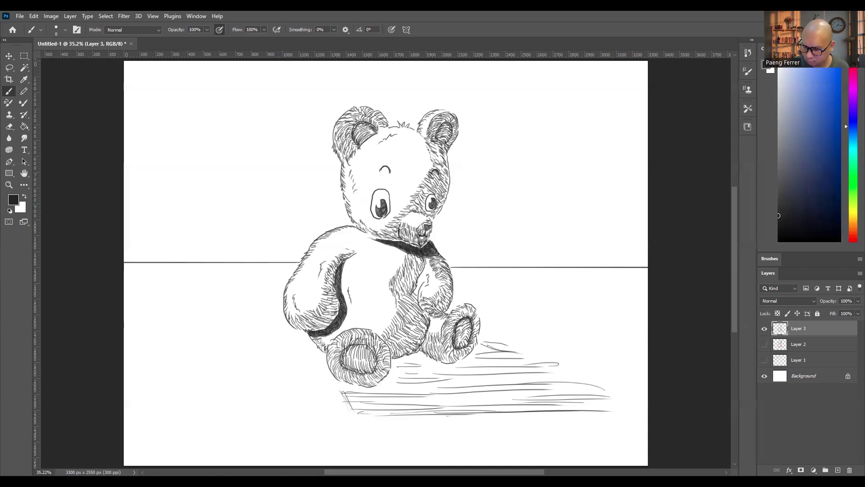
# - Add a new layer beneath the line art and fill it with light gray
pyautogui.keyDown('ctrl'); pyautogui.click(837, 470); pyautogui.keyUp('ctrl')
pyautogui.press('g')
pyautogui.moveTo(780, 101); pyautogui.dragTo(778, 87)
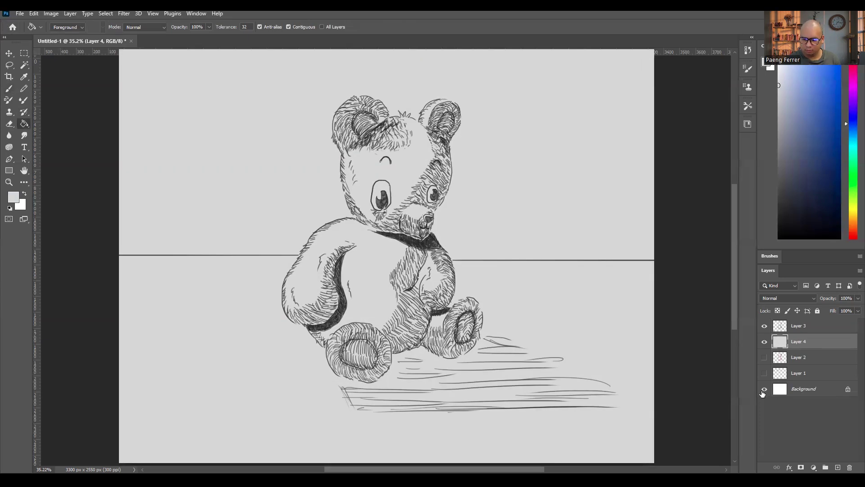